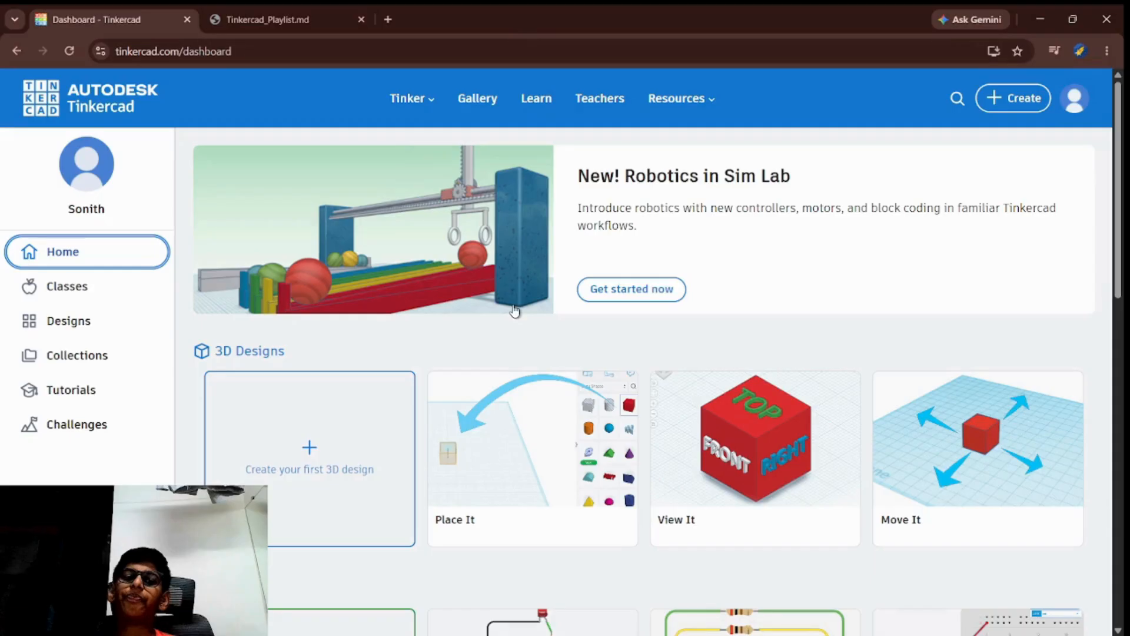
- Create a new circuit design and place a 9V Battery in the workspace
scroll(515, 312, down, 4)
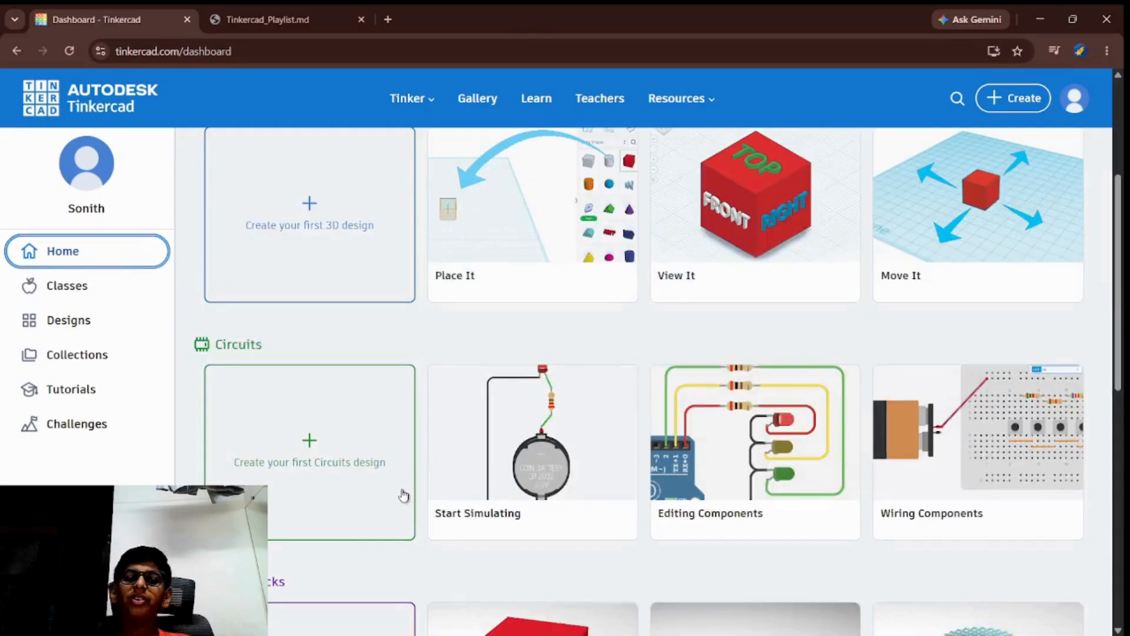
click(344, 454)
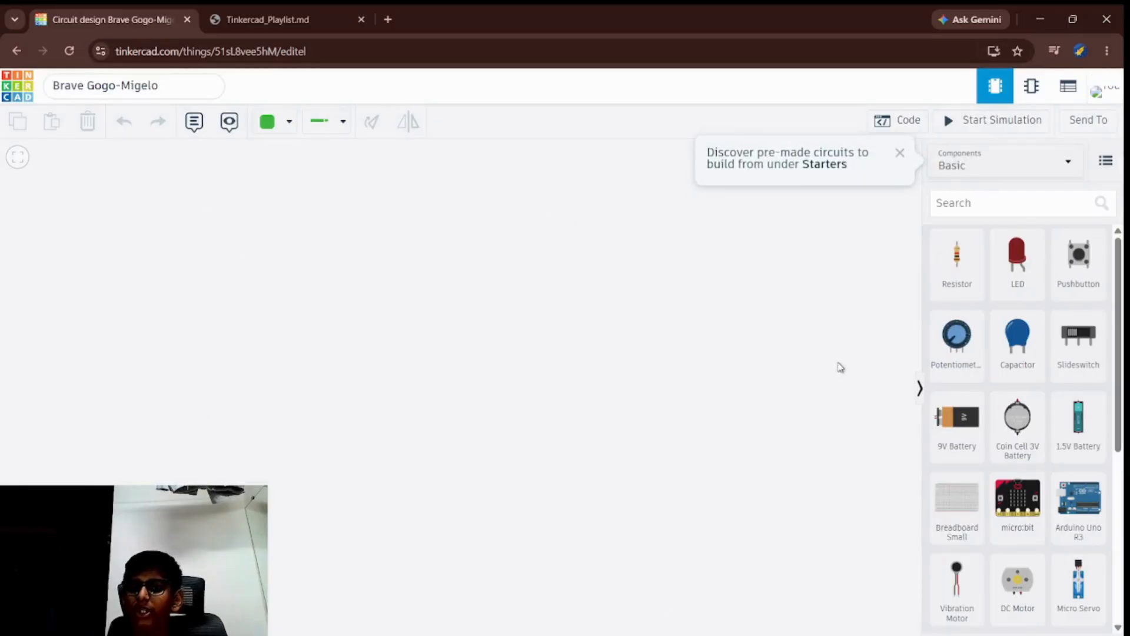
drag(954, 429, 619, 431)
click(711, 520)
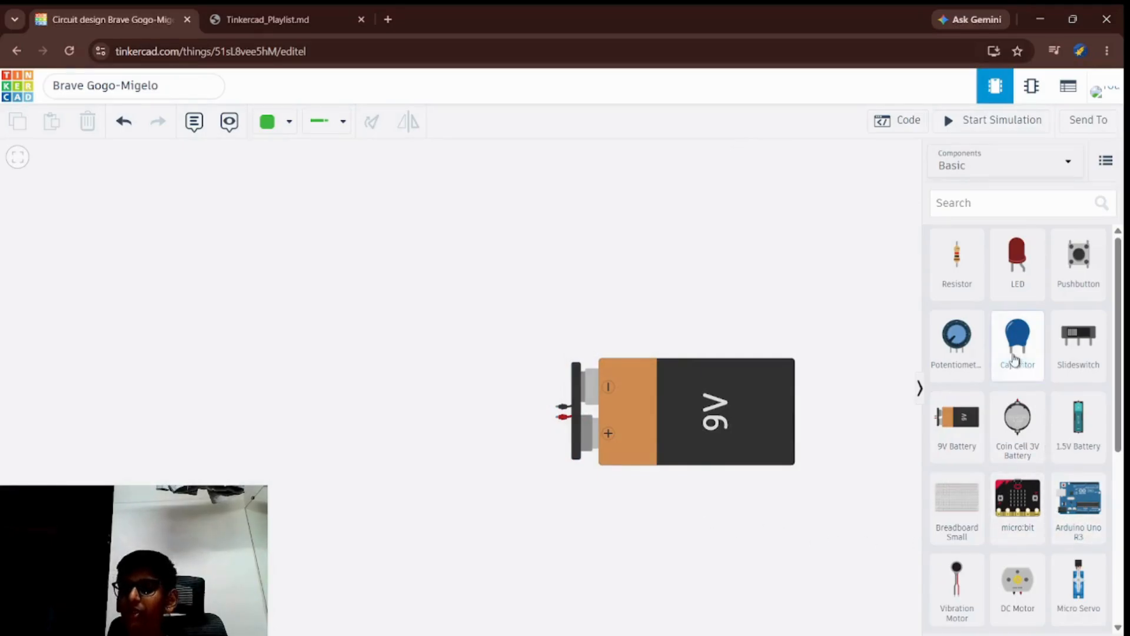
- Place an LED to the upper left of the battery and a Resistor just below the LED
drag(1018, 291, 353, 247)
click(438, 261)
drag(953, 277, 341, 303)
click(478, 288)
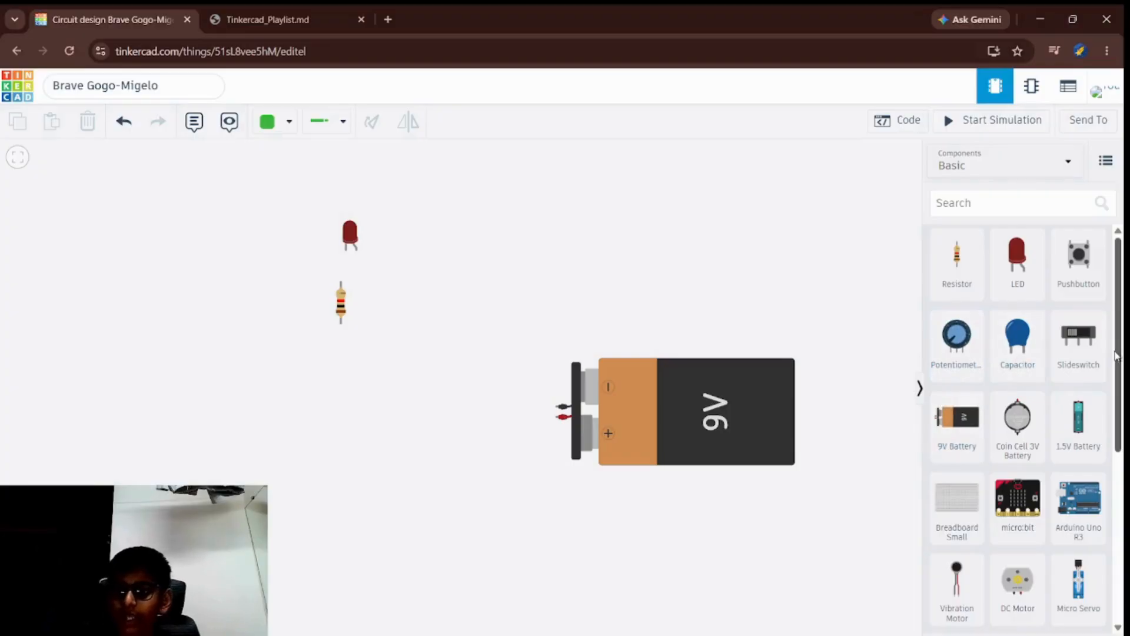
- Place a Slideswitch above the battery and a Pushbutton above the switch
drag(1070, 352, 570, 276)
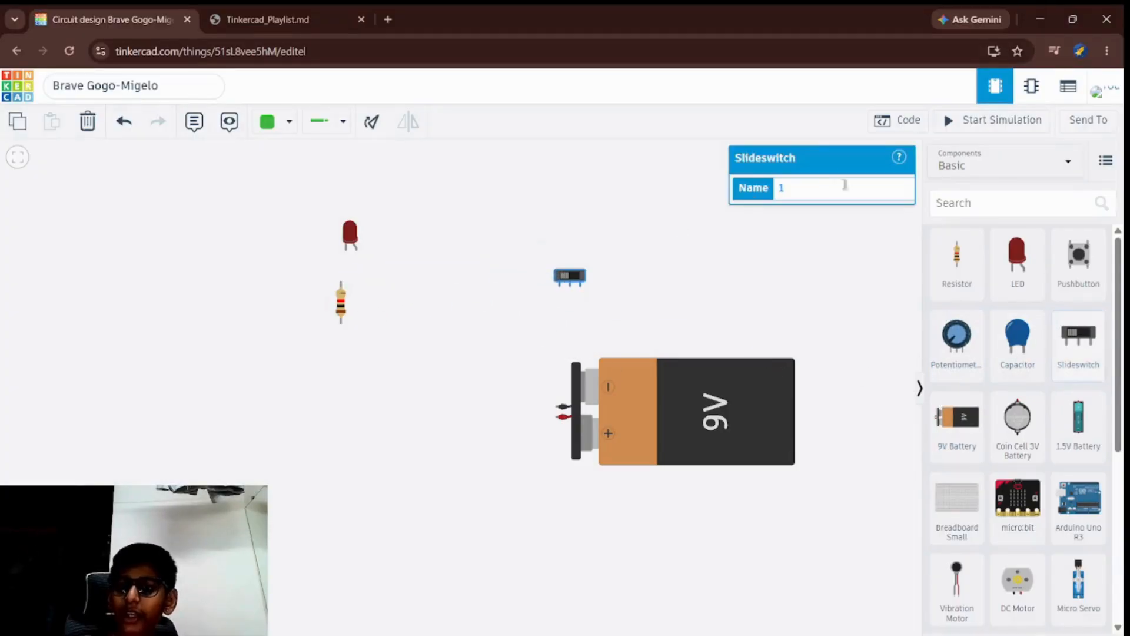
drag(1063, 256, 517, 186)
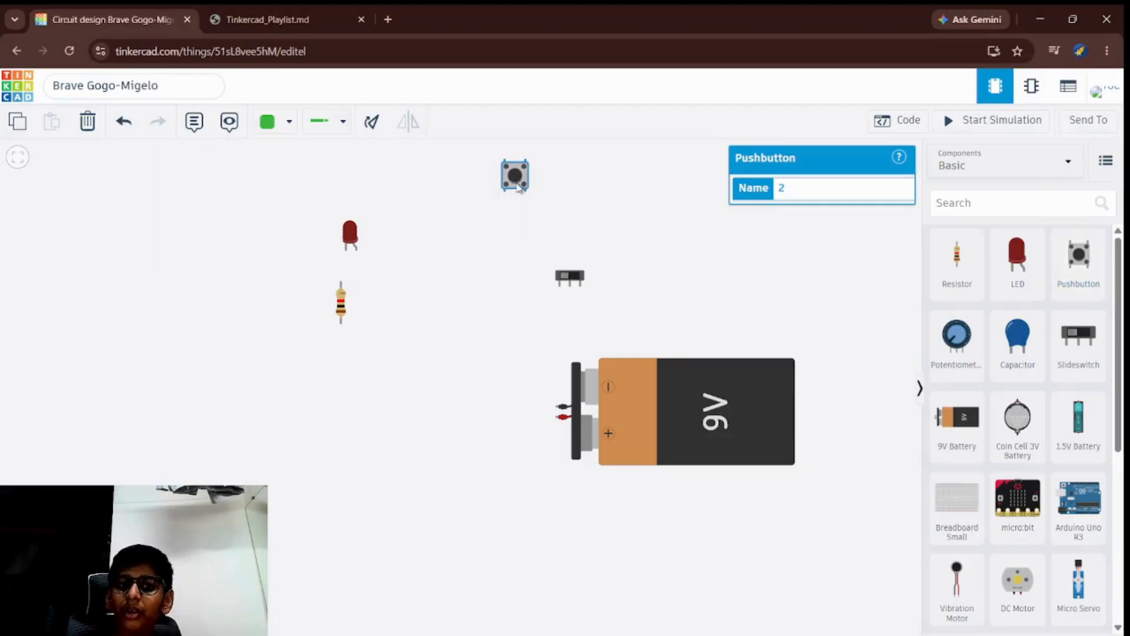
click(636, 189)
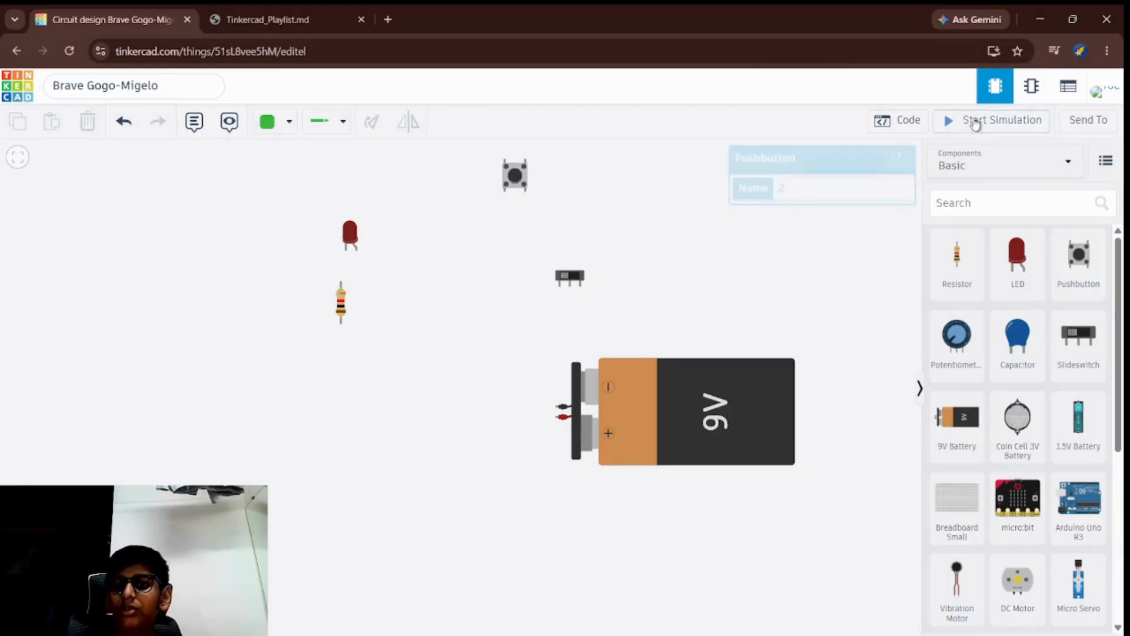
- View the circuit's code editor briefly and close it
click(890, 121)
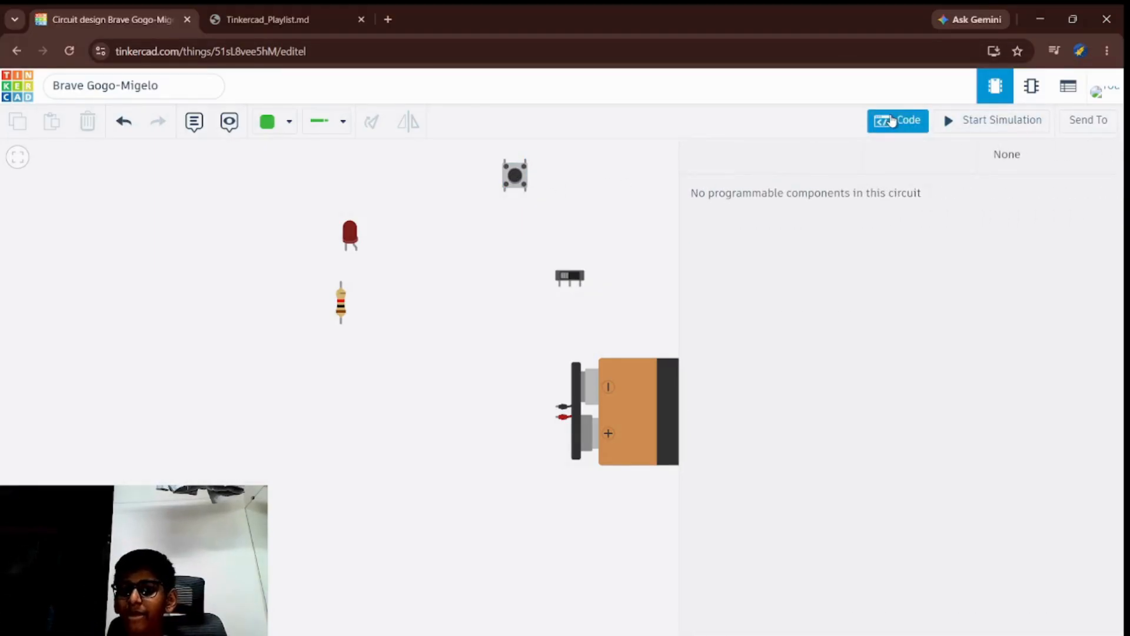
click(892, 120)
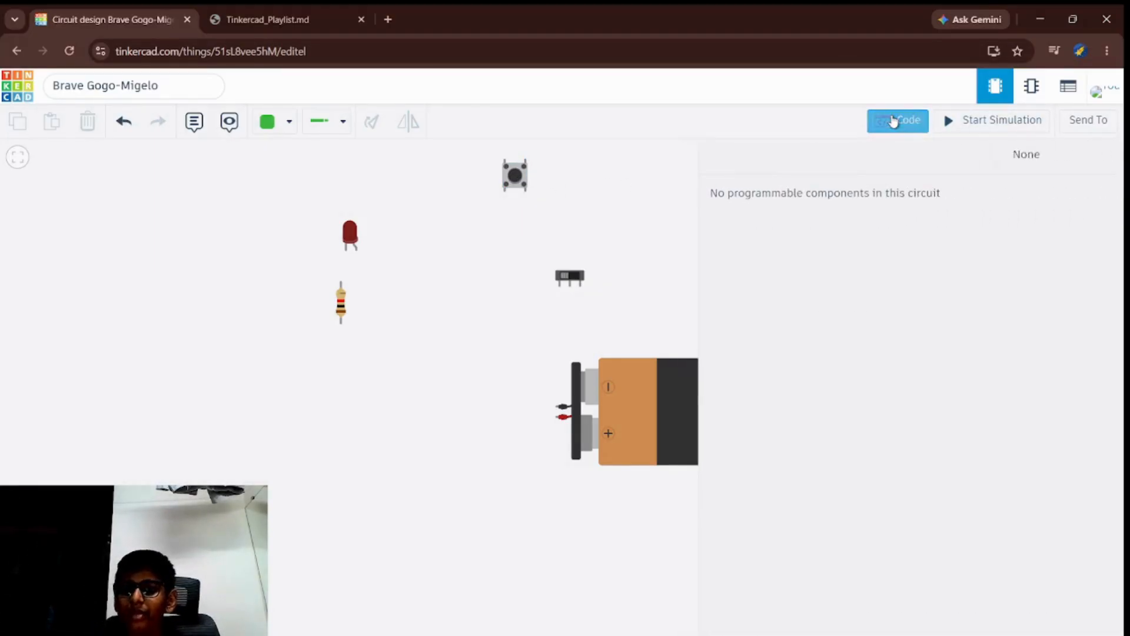
click(995, 134)
click(1002, 135)
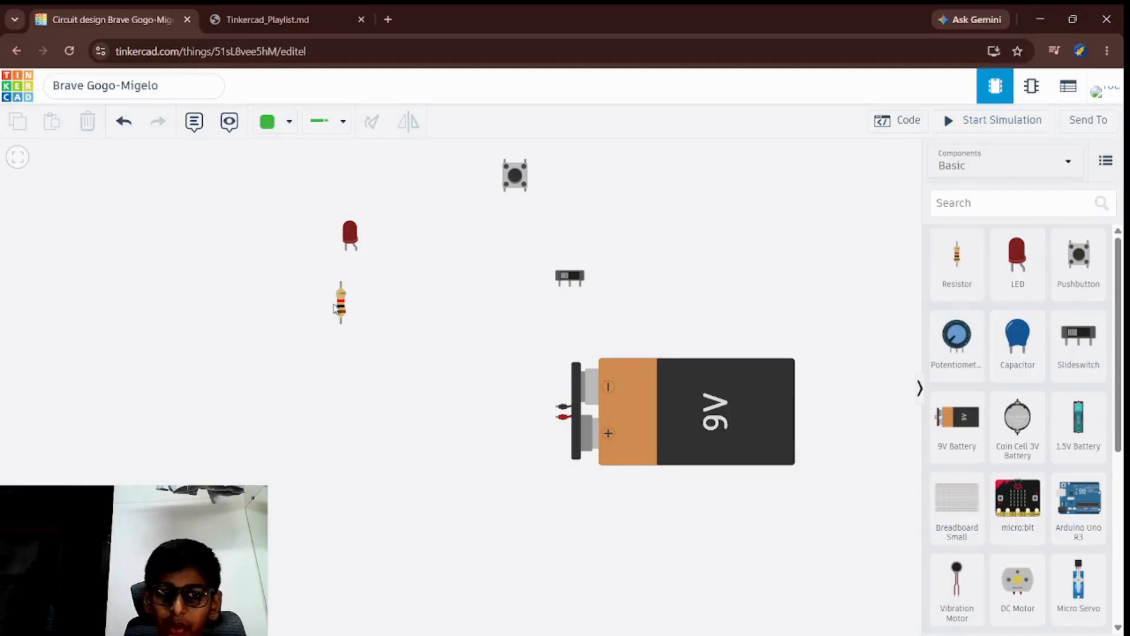
- Move the resistor directly under the LED so its upper terminal meets the LED's straight leg
drag(336, 309, 345, 281)
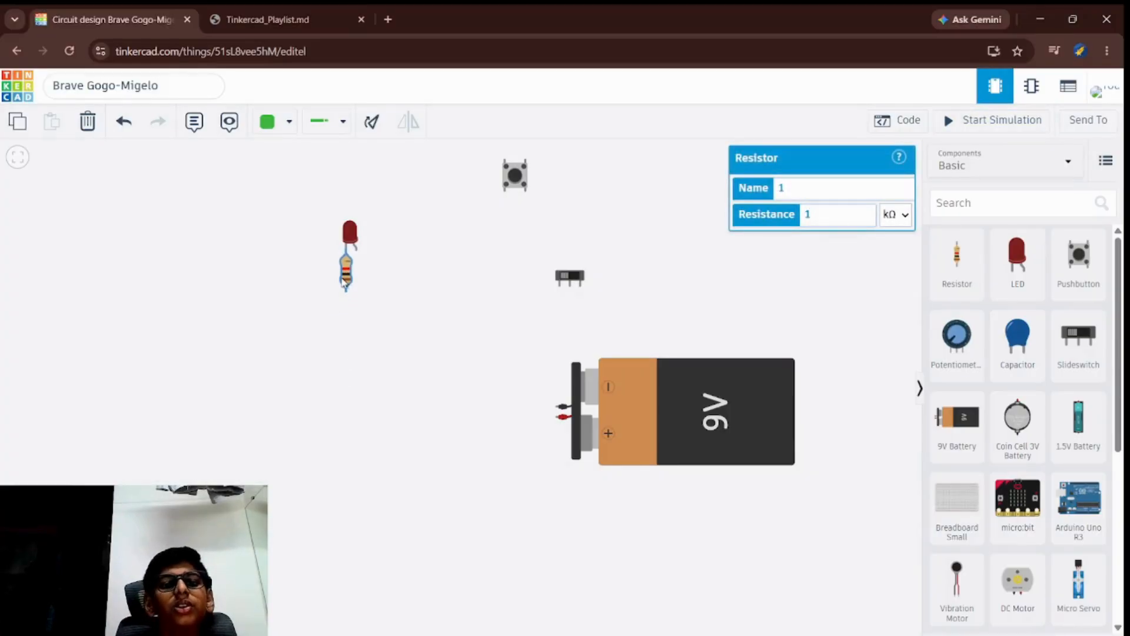
click(363, 281)
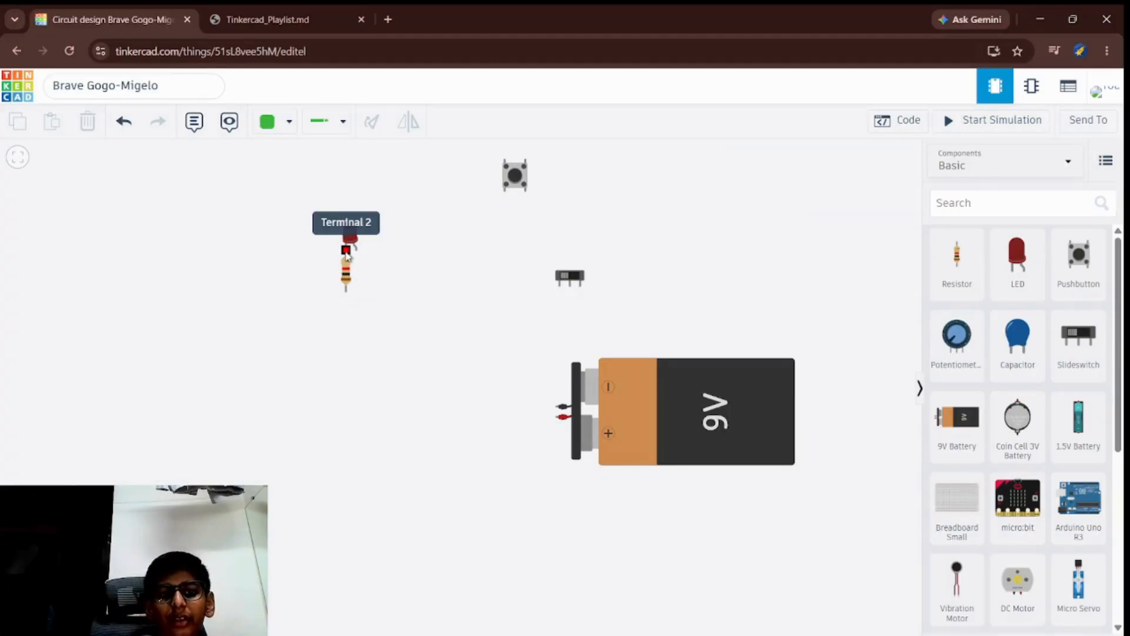
click(352, 271)
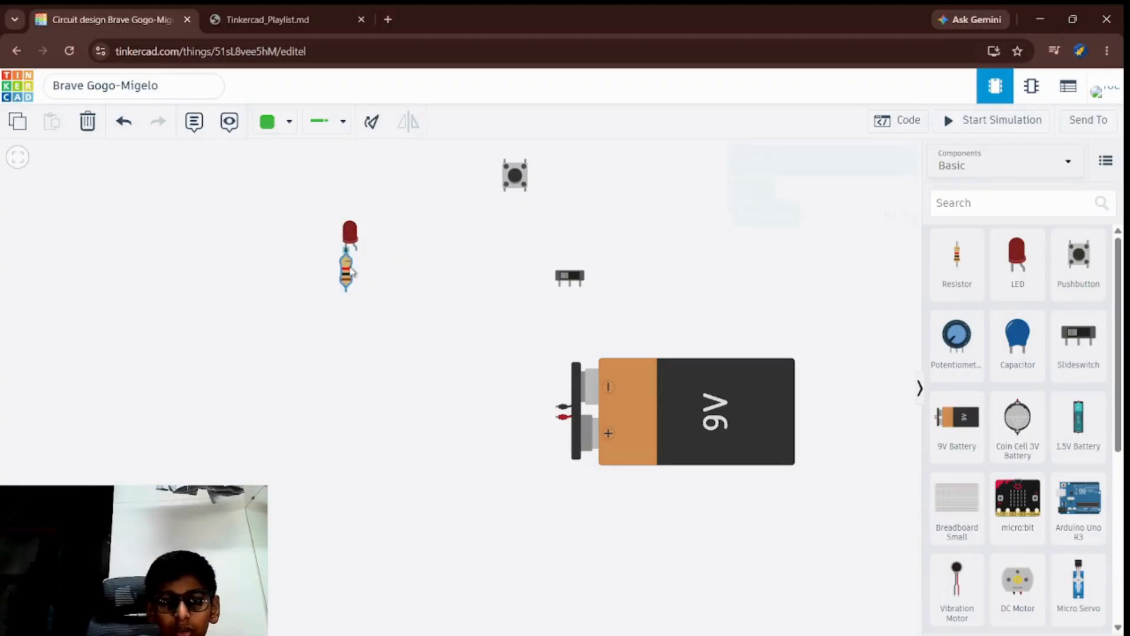
drag(347, 273, 335, 292)
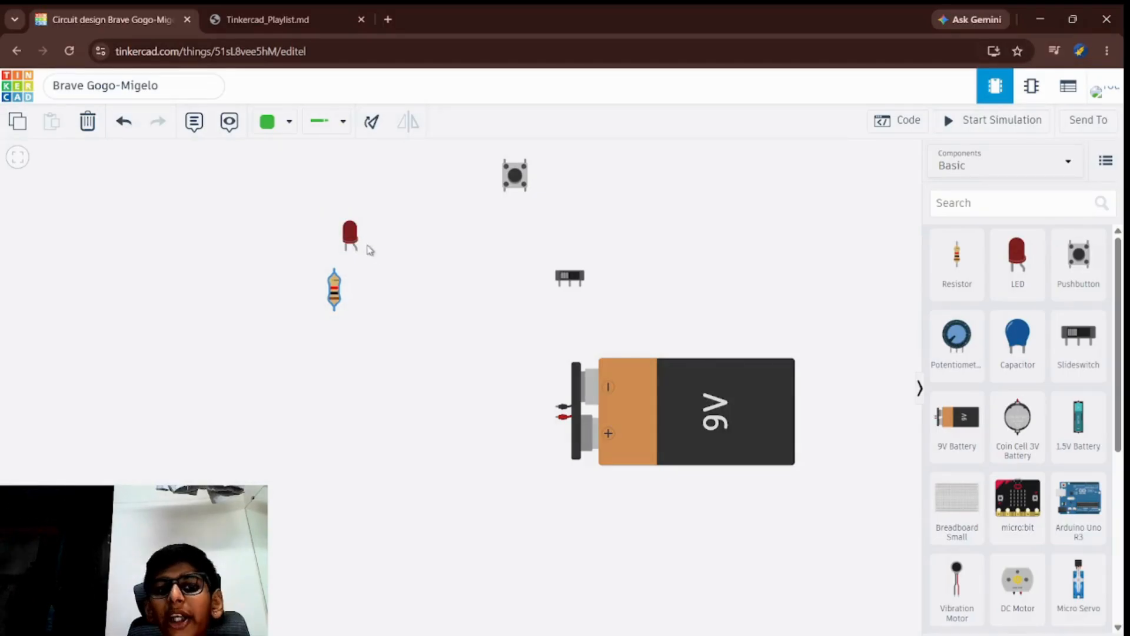
drag(334, 304, 356, 266)
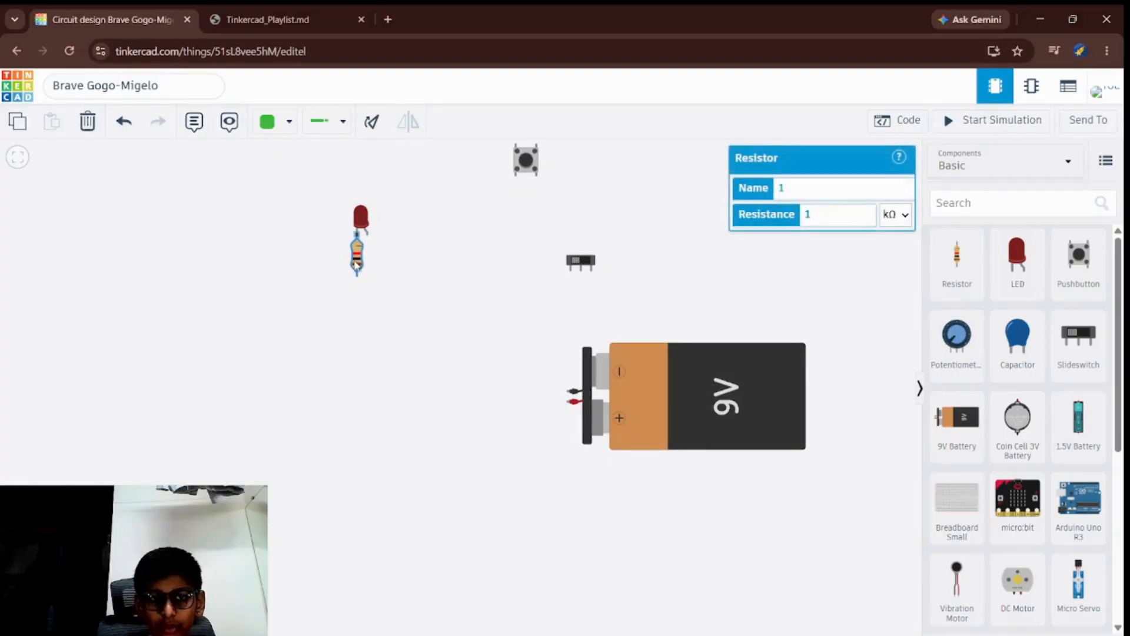
click(380, 286)
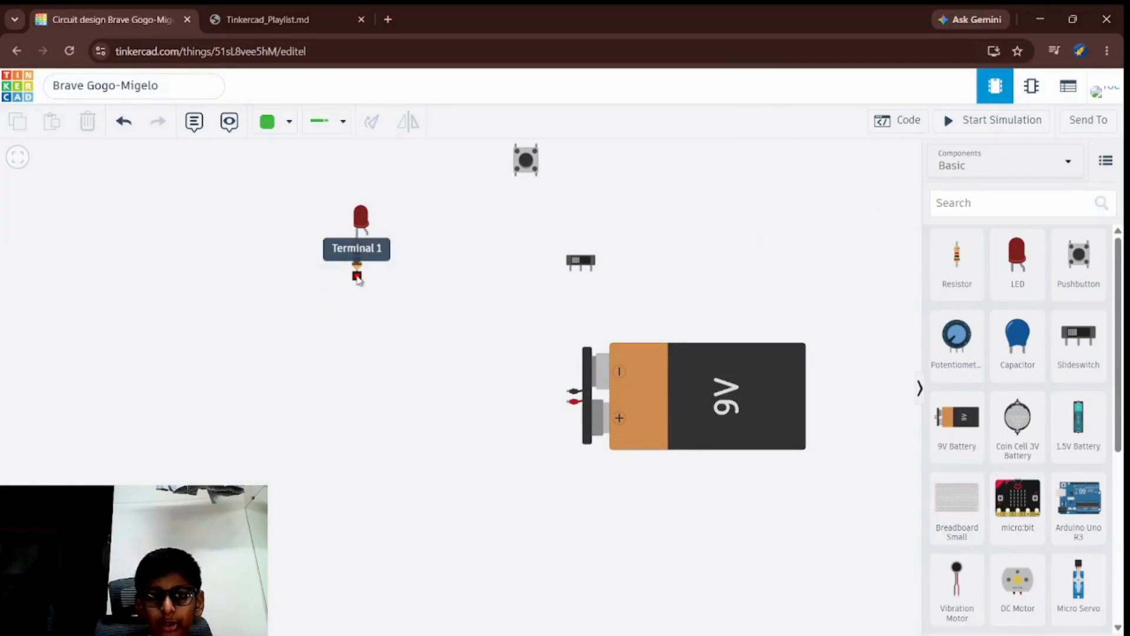
- Wire the resistor's lower terminal to the battery's negative terminal, routing it down and across with corner bends
click(358, 277)
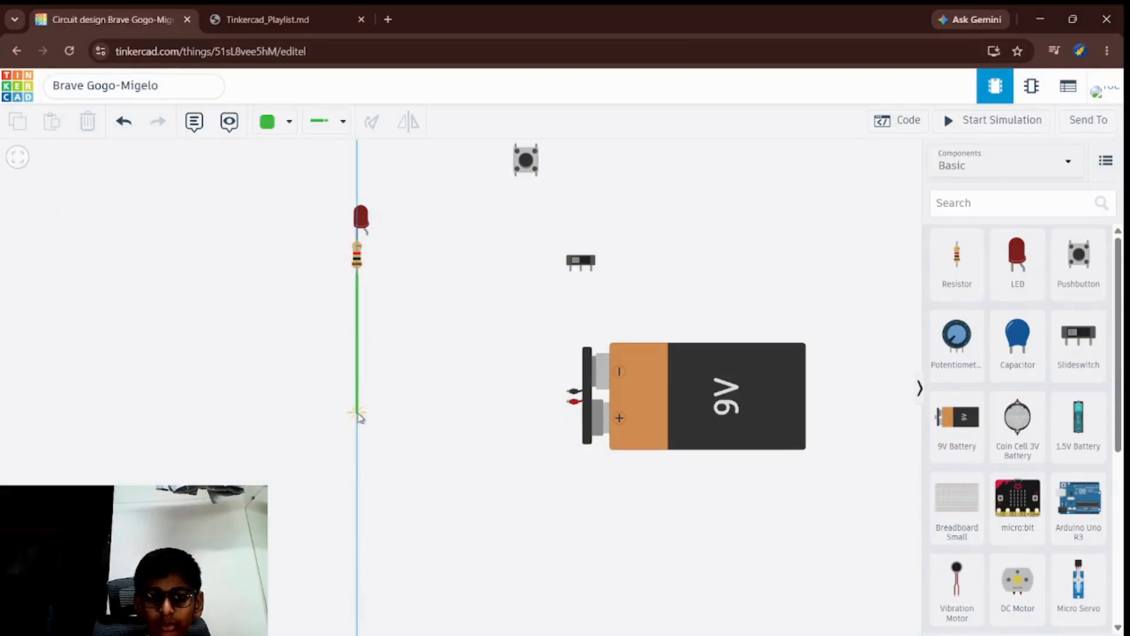
click(380, 405)
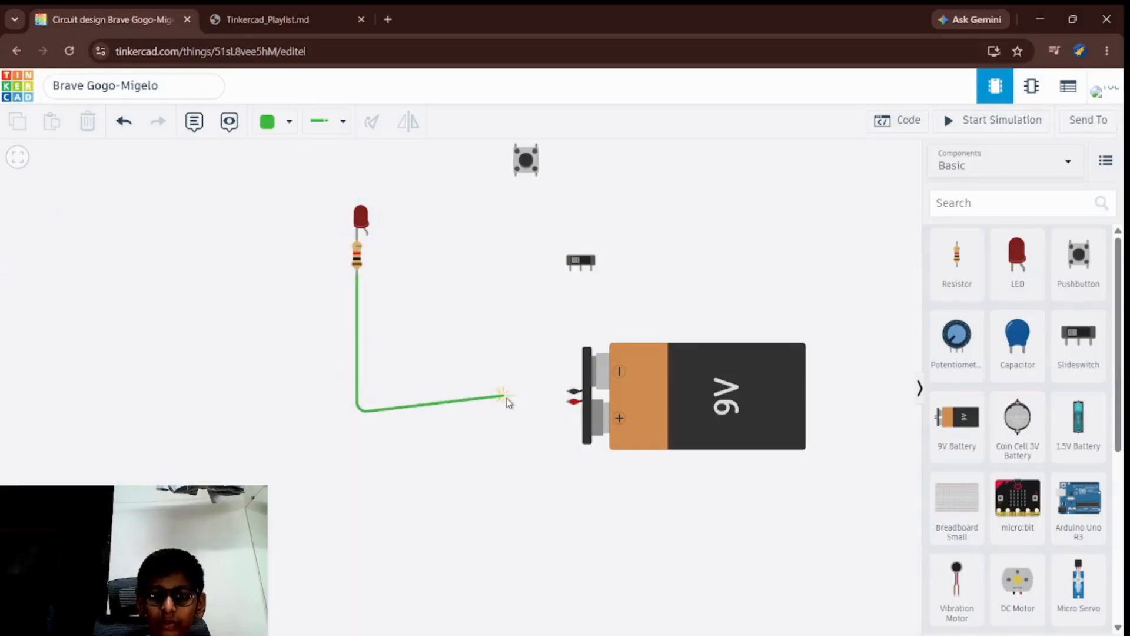
click(543, 413)
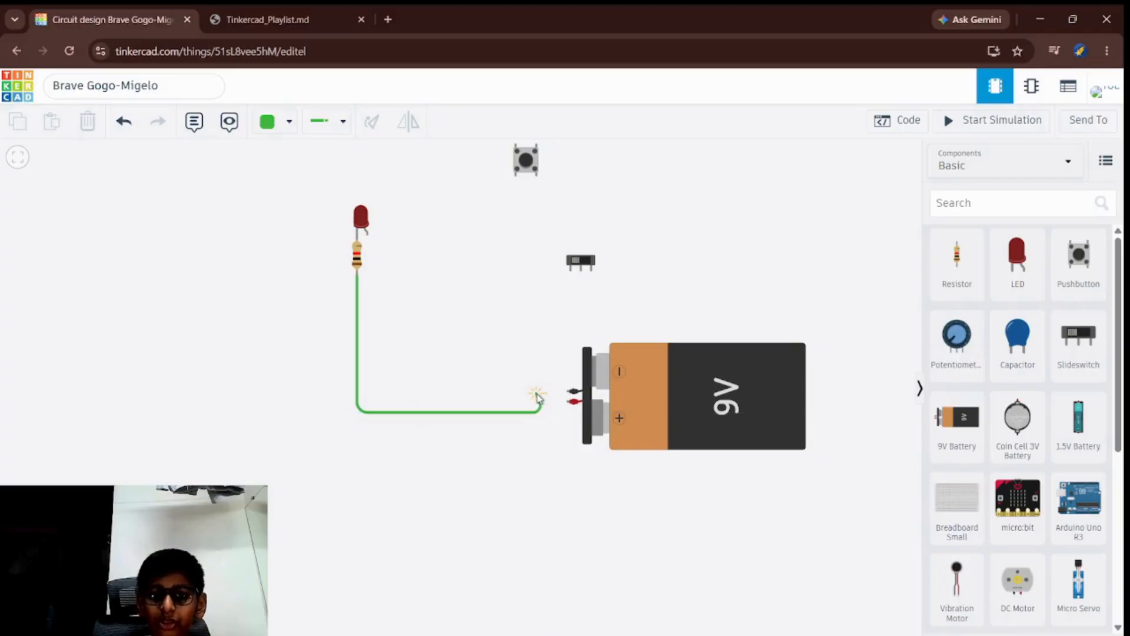
click(567, 392)
- Square off the bends beside the battery's negative terminal and colour the resistor wire black
drag(550, 391, 545, 410)
click(551, 356)
click(544, 411)
drag(485, 367, 491, 369)
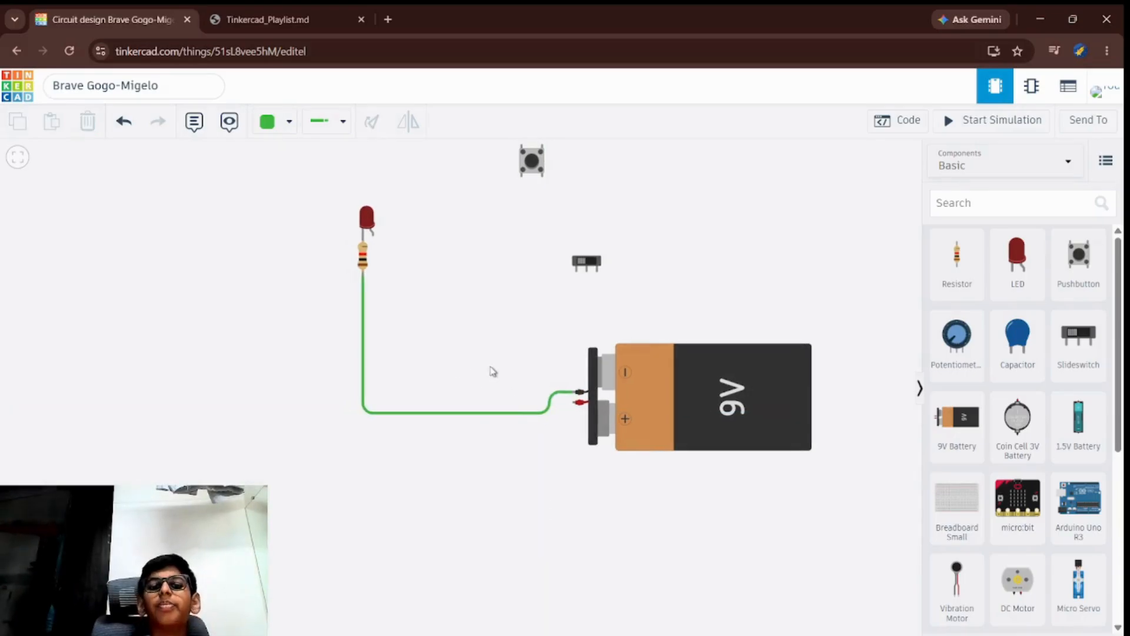
drag(559, 396, 546, 393)
click(546, 379)
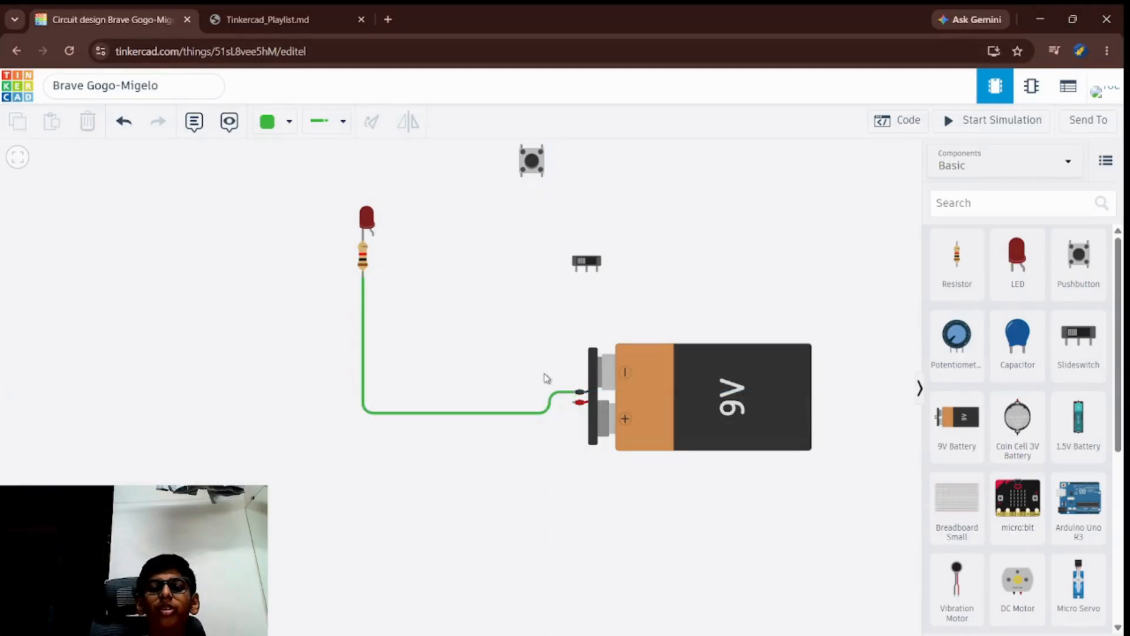
click(364, 311)
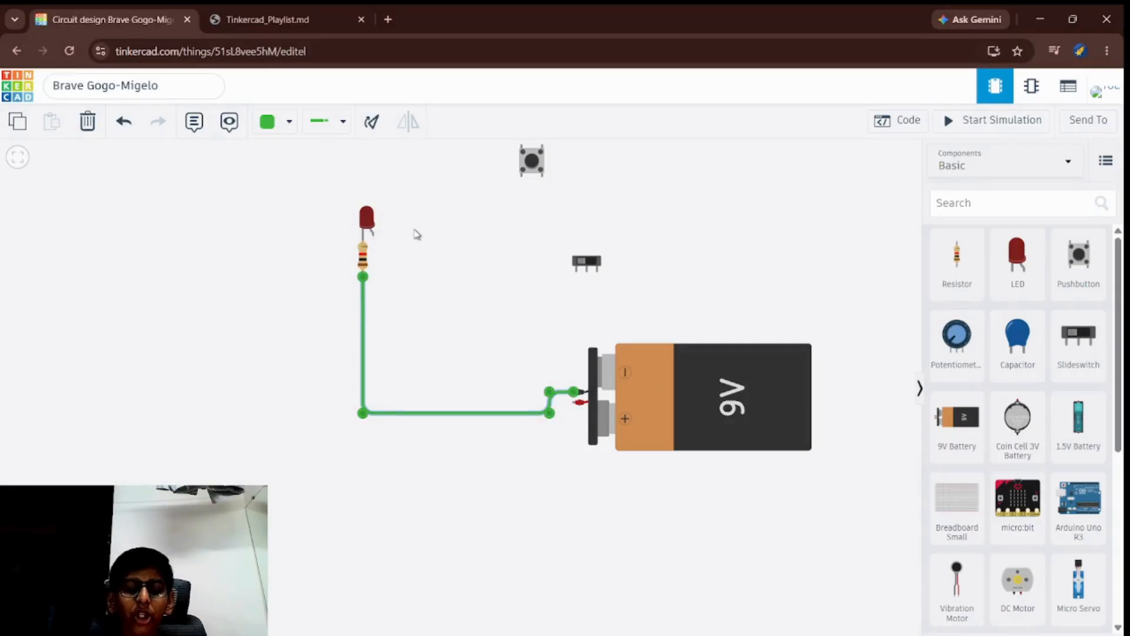
key(0)
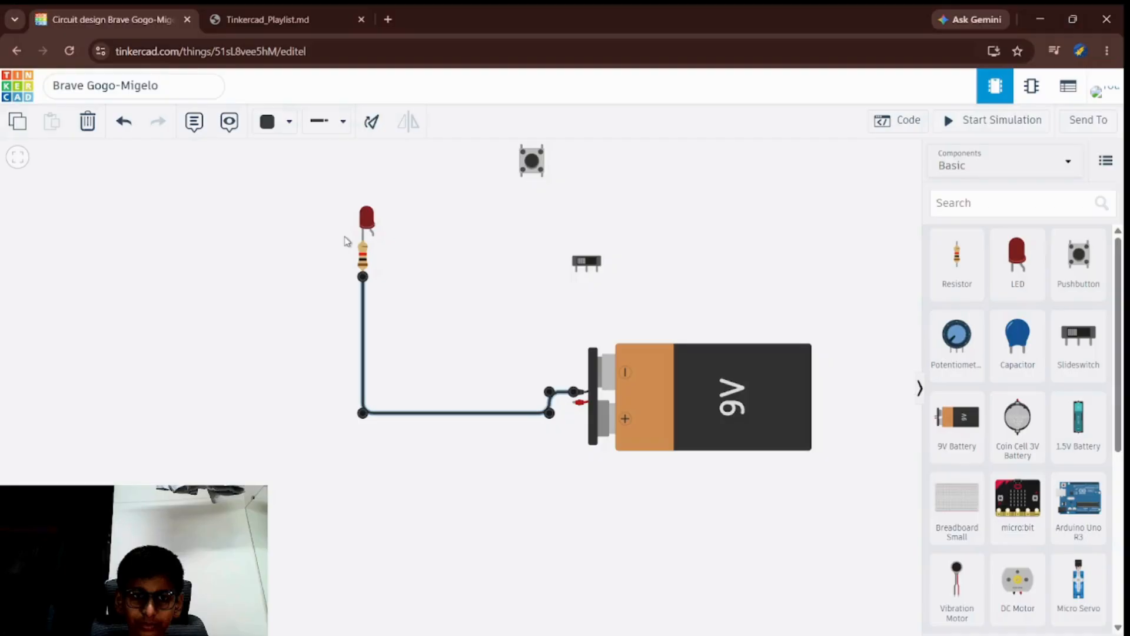
- Wire the LED's bent leg to the battery's positive terminal in red and test the circuit with a short simulation
click(373, 236)
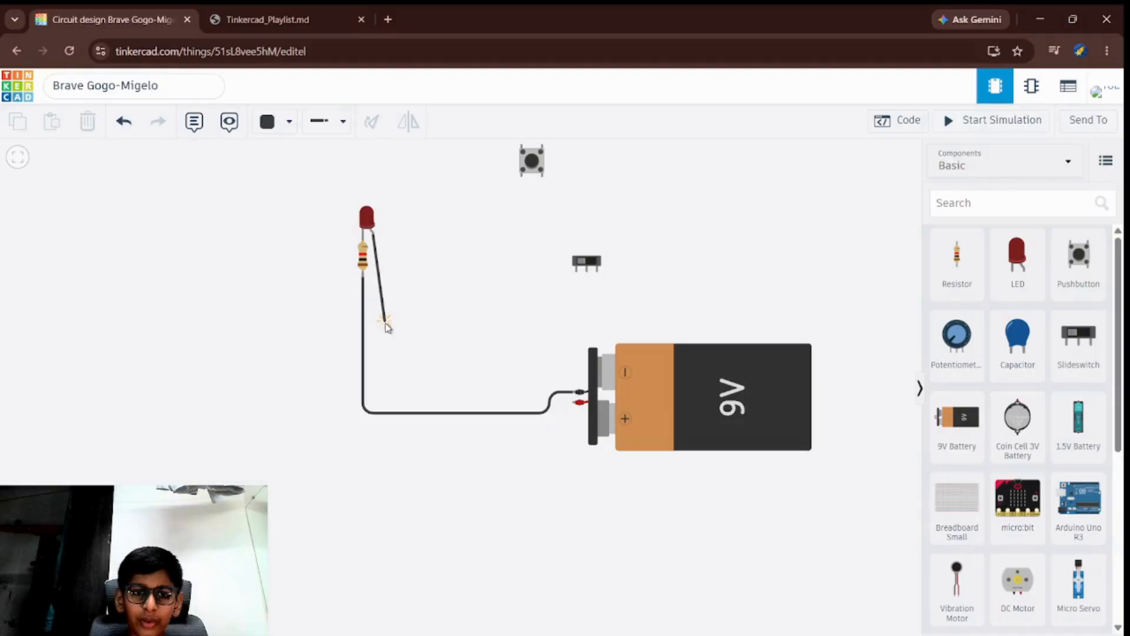
key(2)
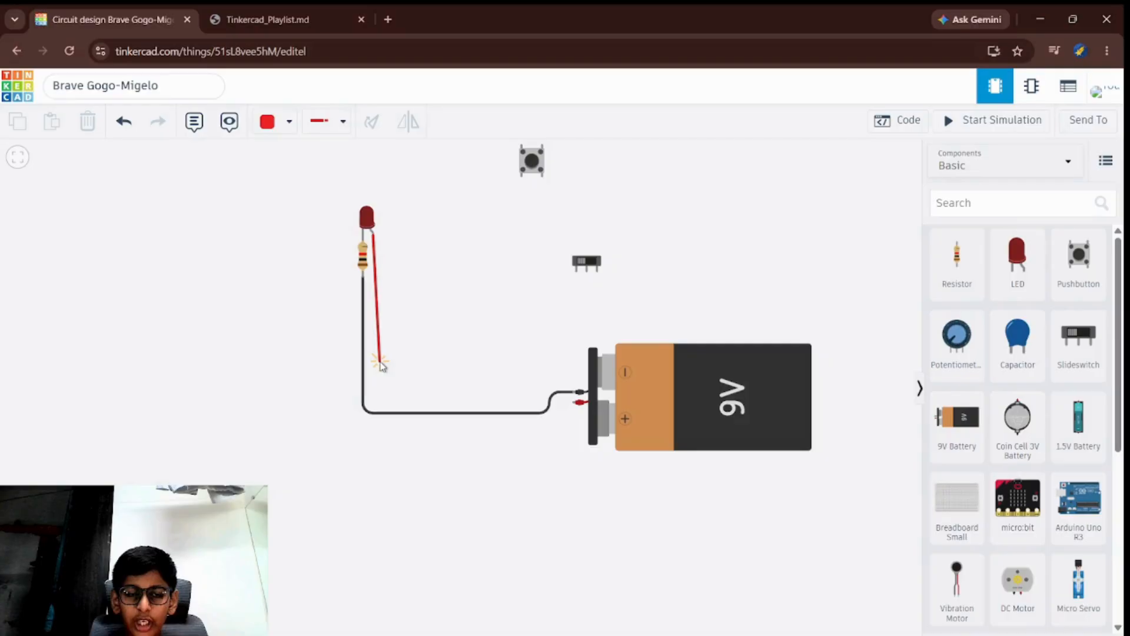
click(374, 413)
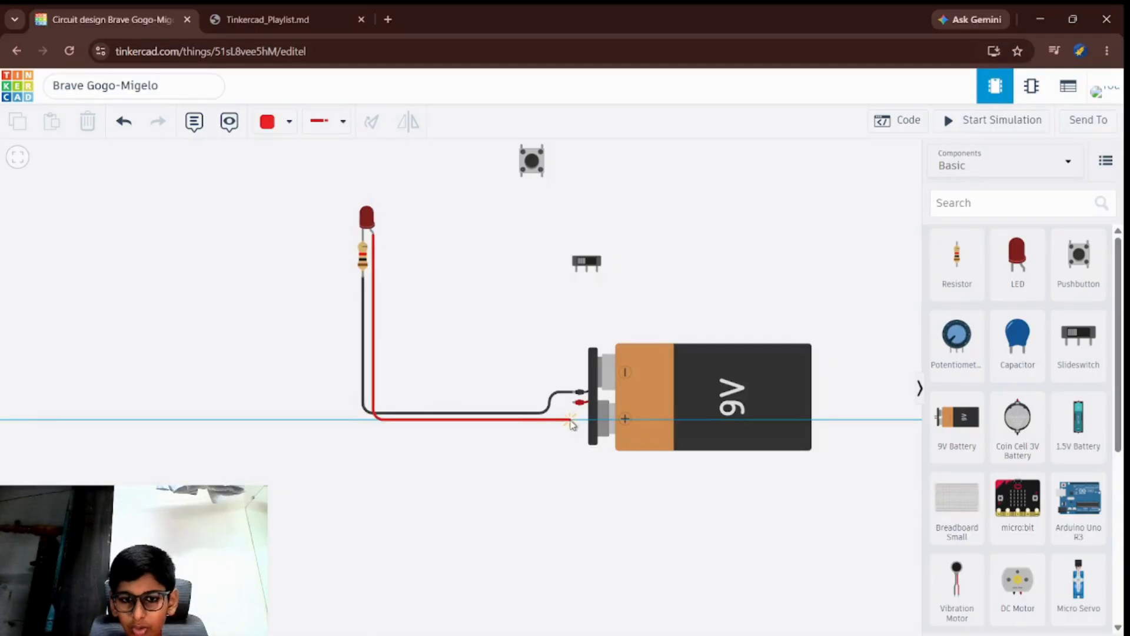
click(580, 402)
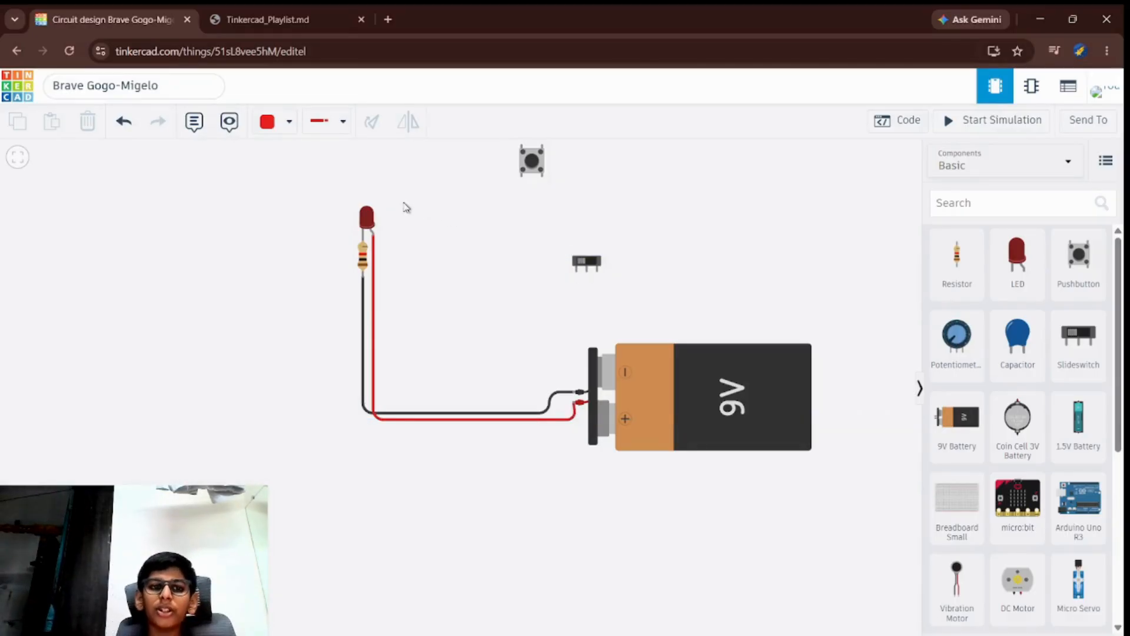
key(s)
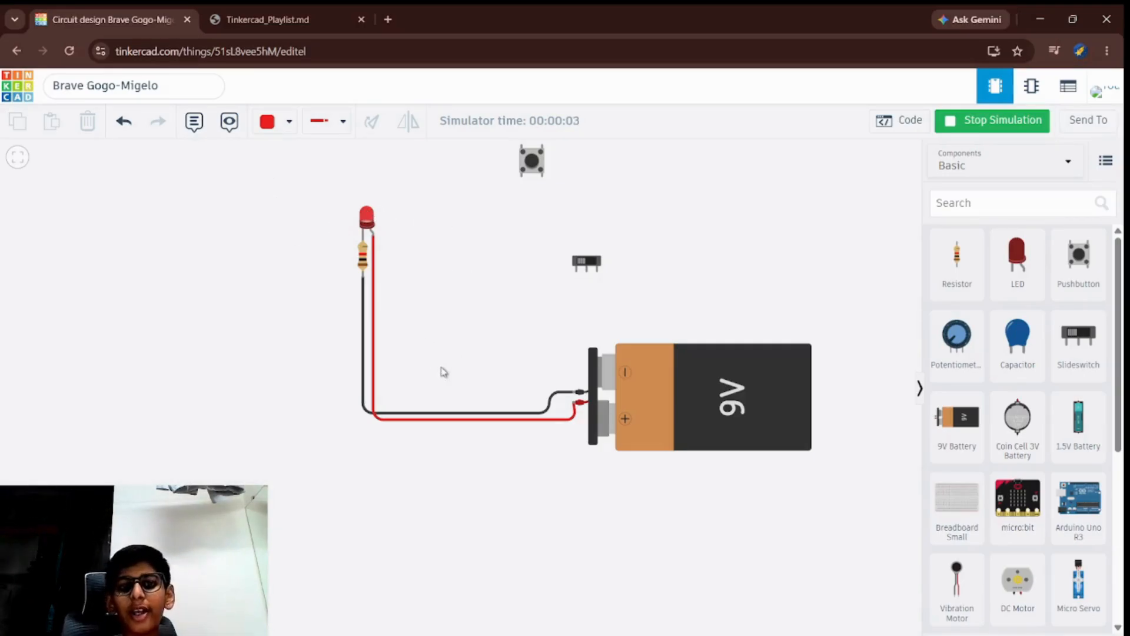
key(s)
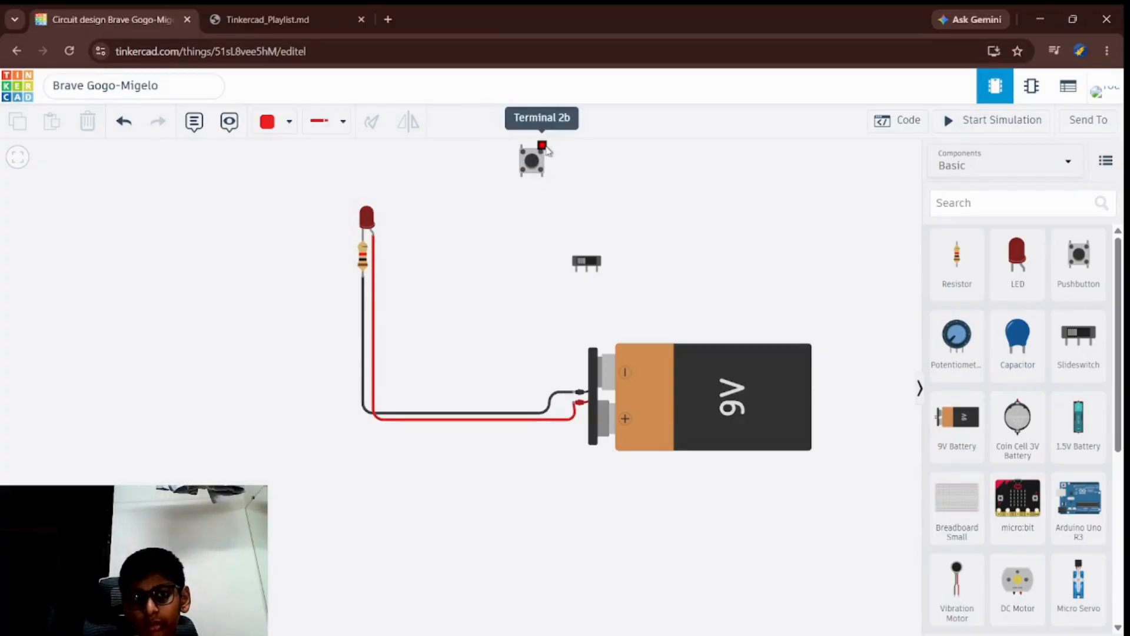
- Move the slideswitch between the LED and the battery and try to route the red wire's corner to its right terminal
drag(591, 265, 440, 360)
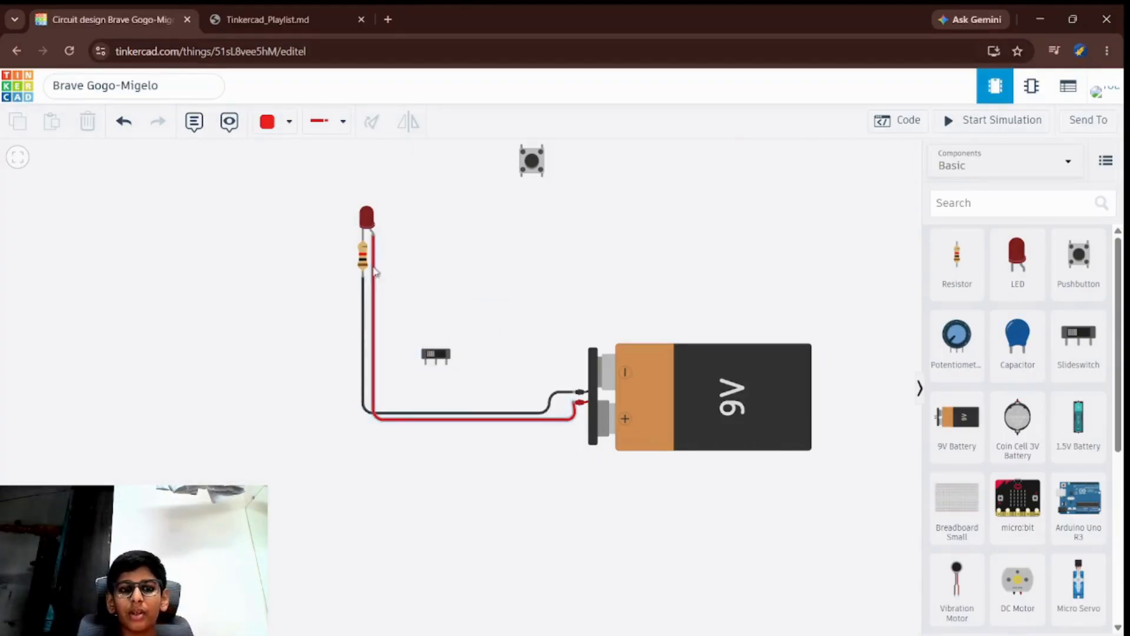
click(372, 244)
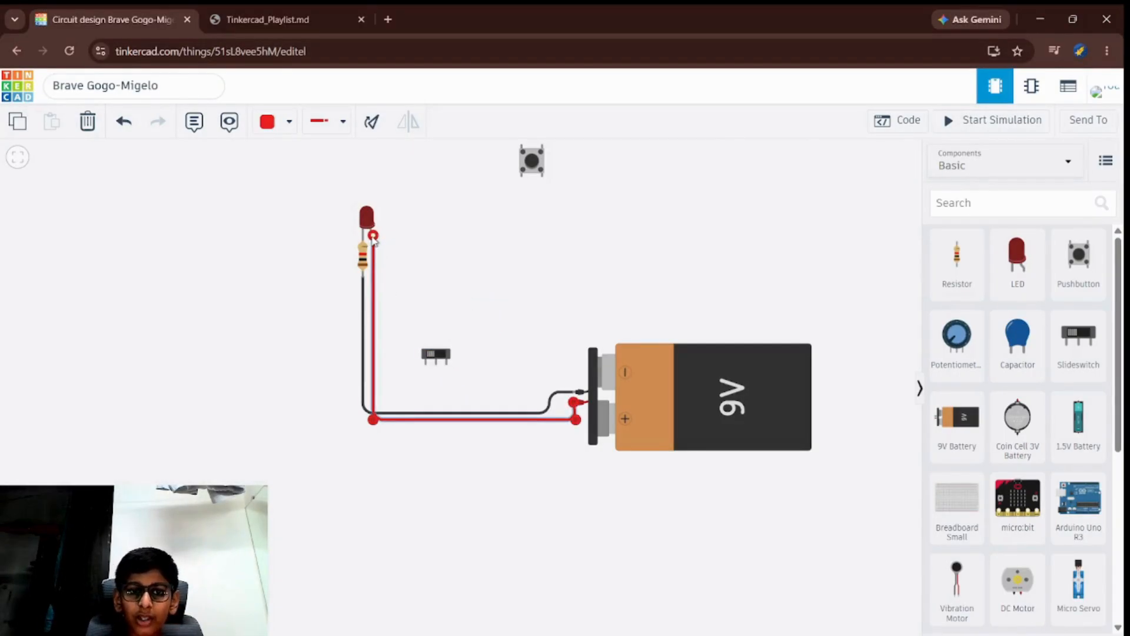
mouse_move(373, 237)
mouse_down()
mouse_move(392, 407)
mouse_move(375, 374)
mouse_move(374, 235)
mouse_up()
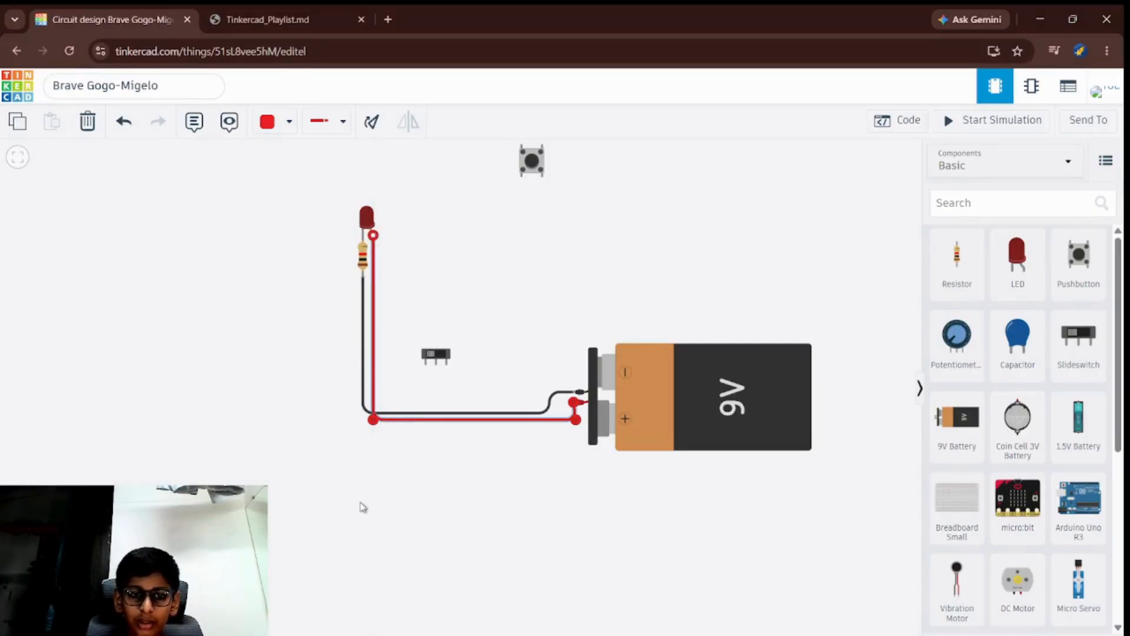
drag(373, 419, 448, 362)
click(471, 348)
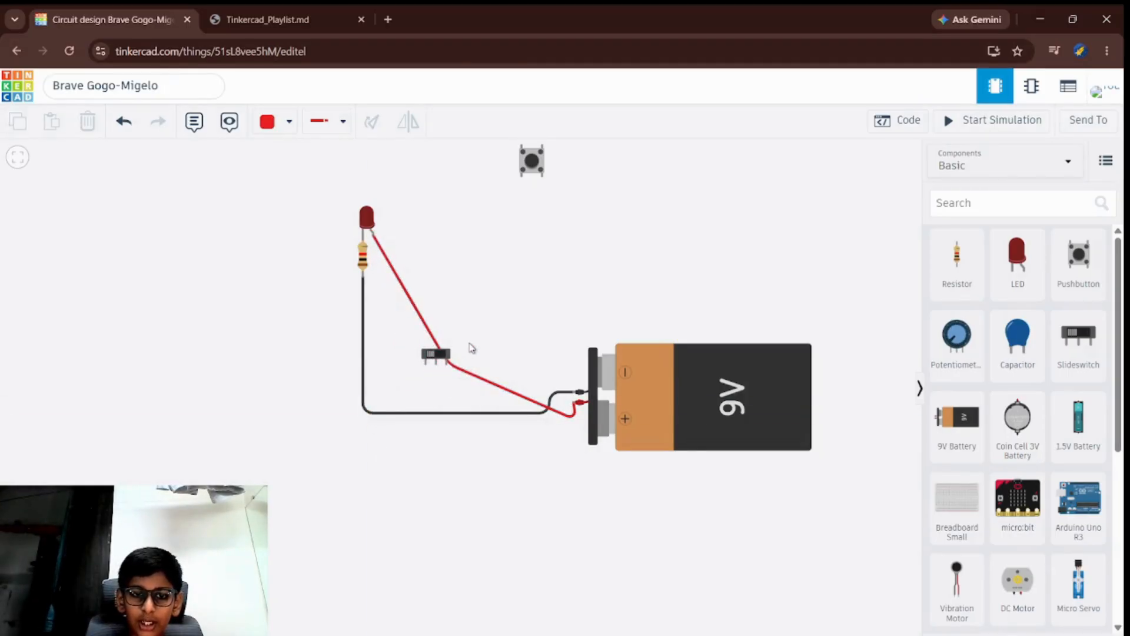
- Pull the red wire's corner away from the slideswitch and delete the wire between the LED and the battery
click(448, 369)
drag(448, 369, 377, 415)
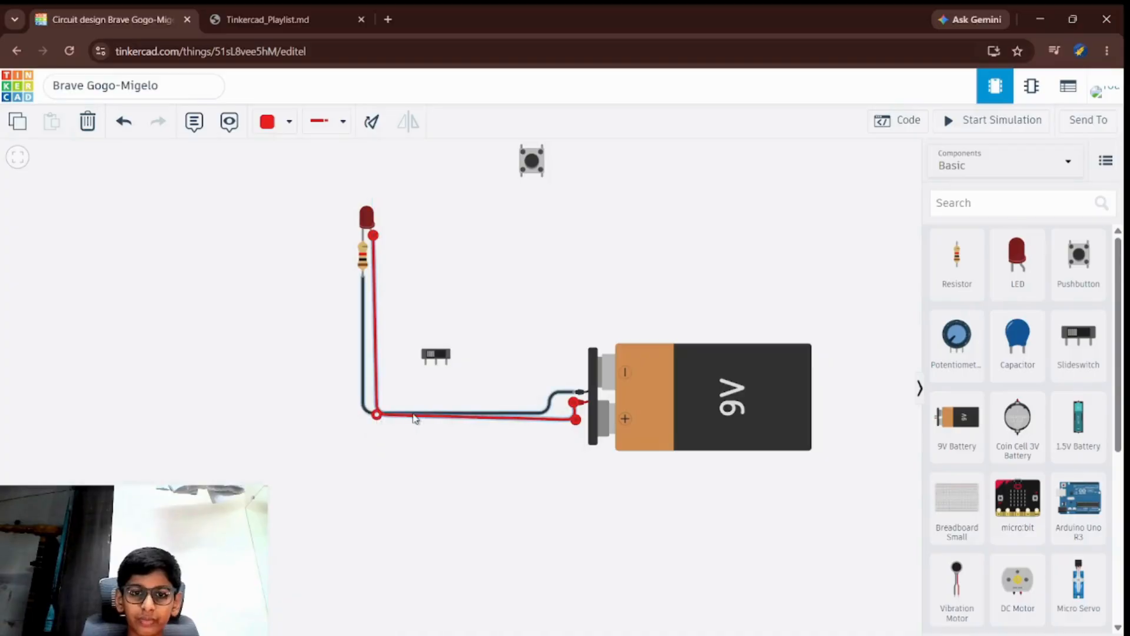
key(ctrl+z)
key(Delete)
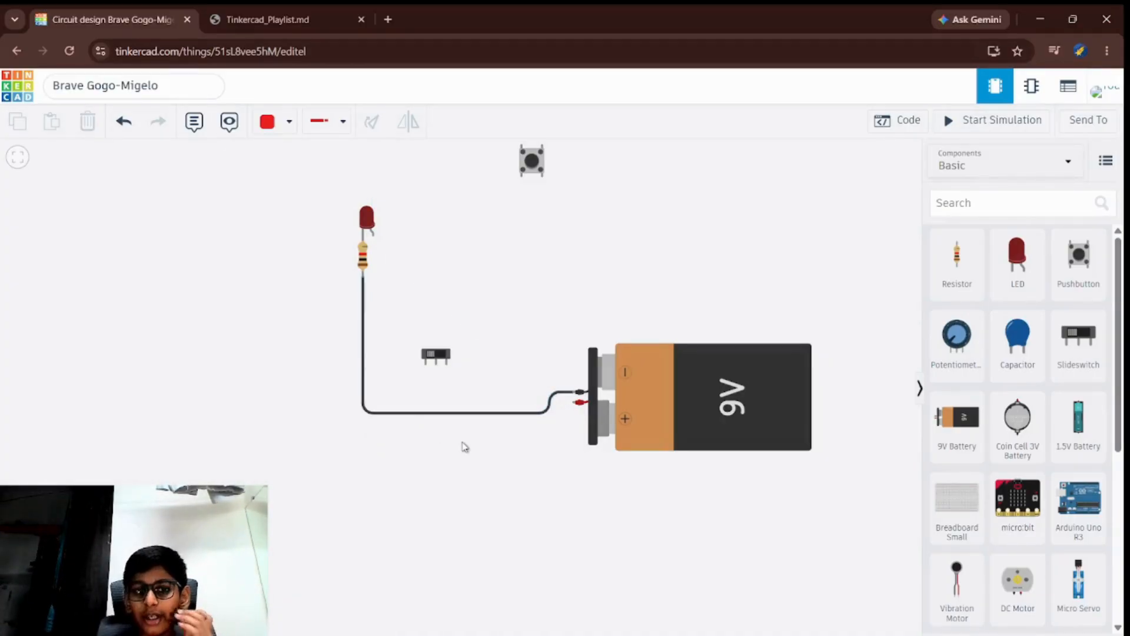
- Wire the battery's positive terminal to the slideswitch's right terminal, and its middle terminal to the LED's bent leg, in red
click(575, 404)
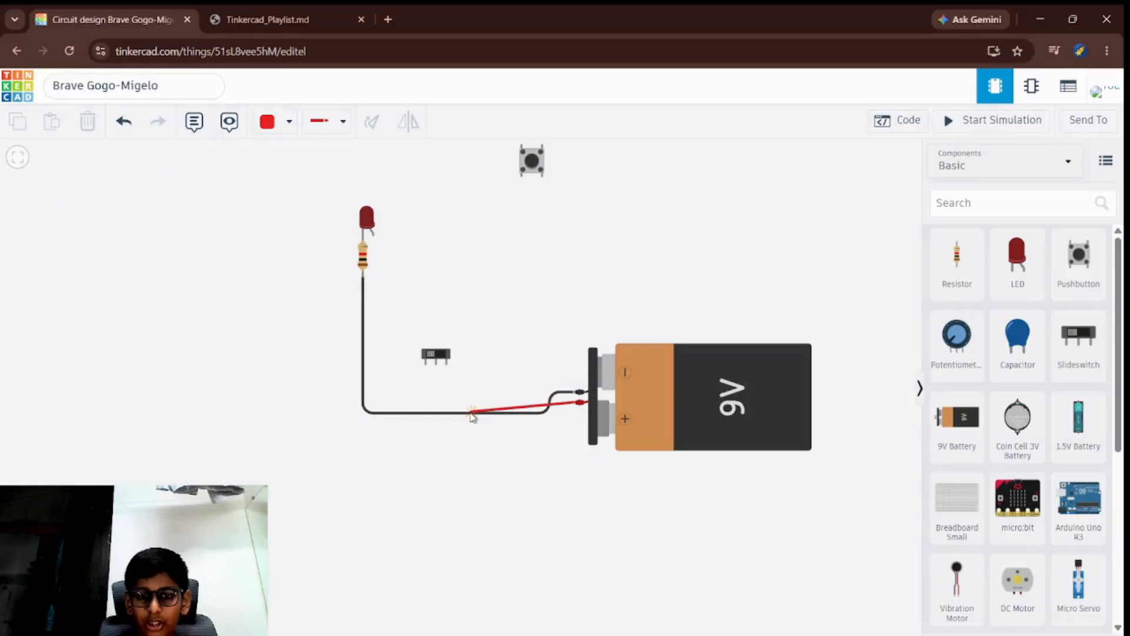
click(447, 365)
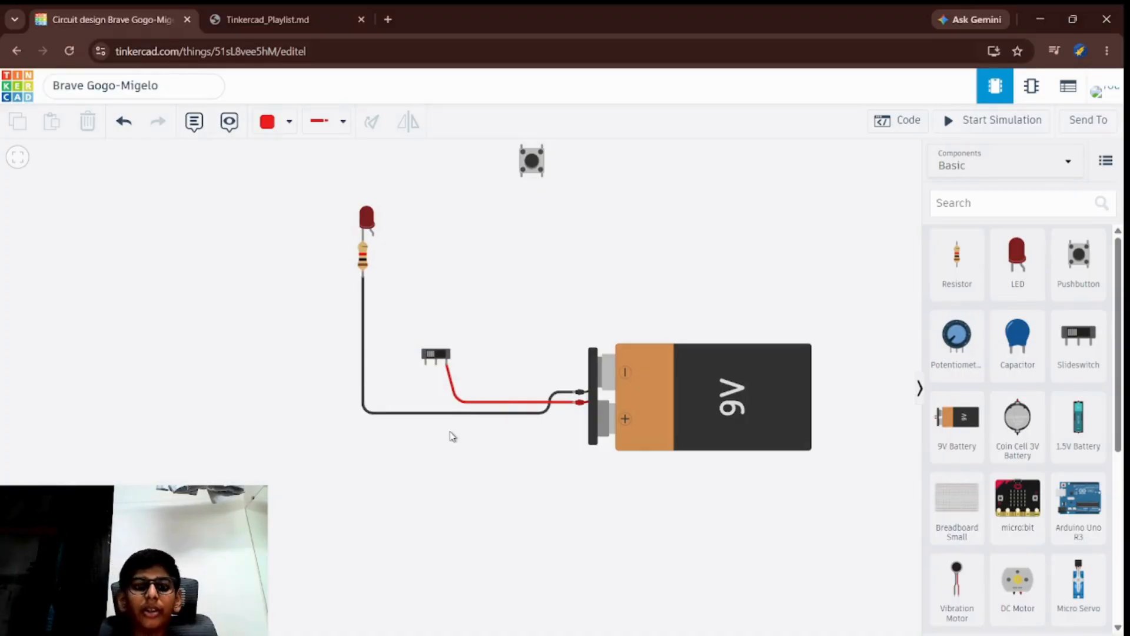
click(436, 362)
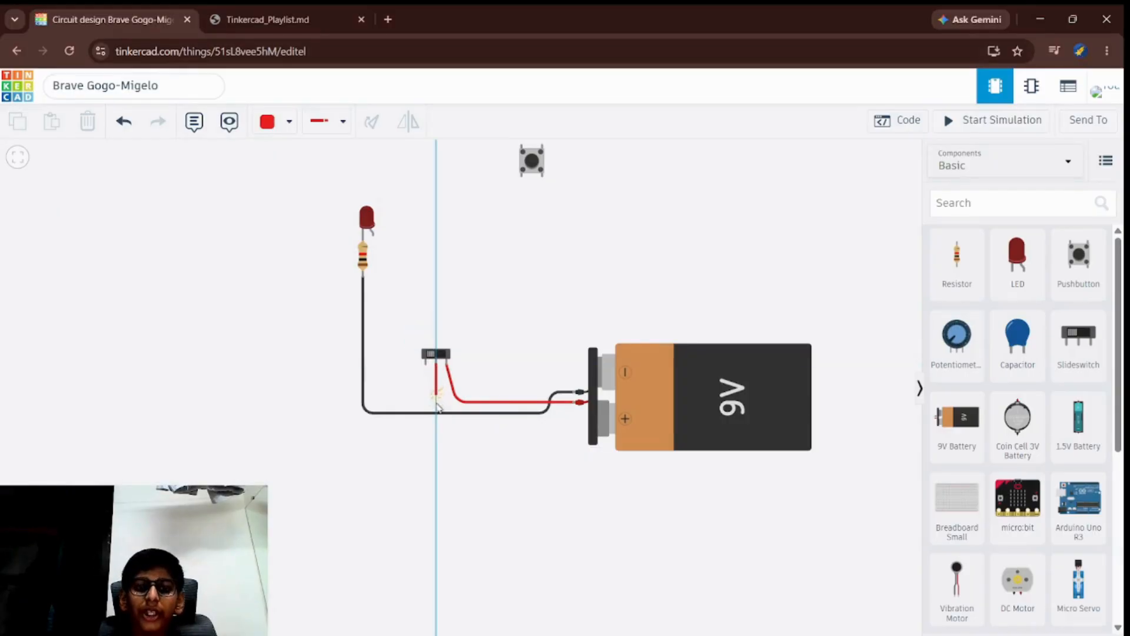
click(372, 404)
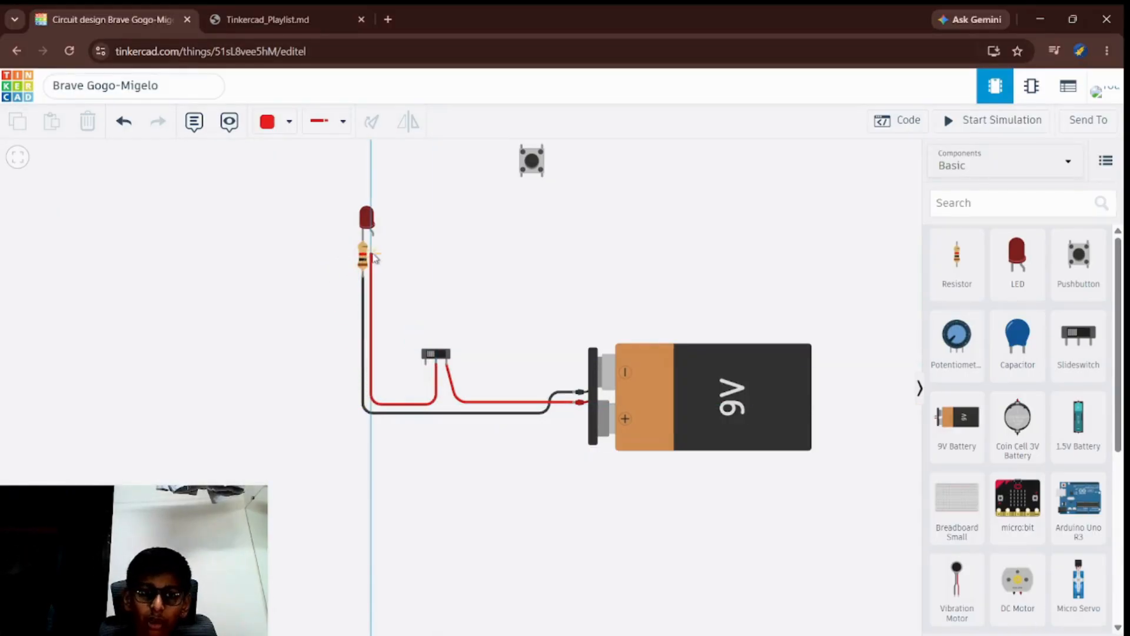
click(373, 235)
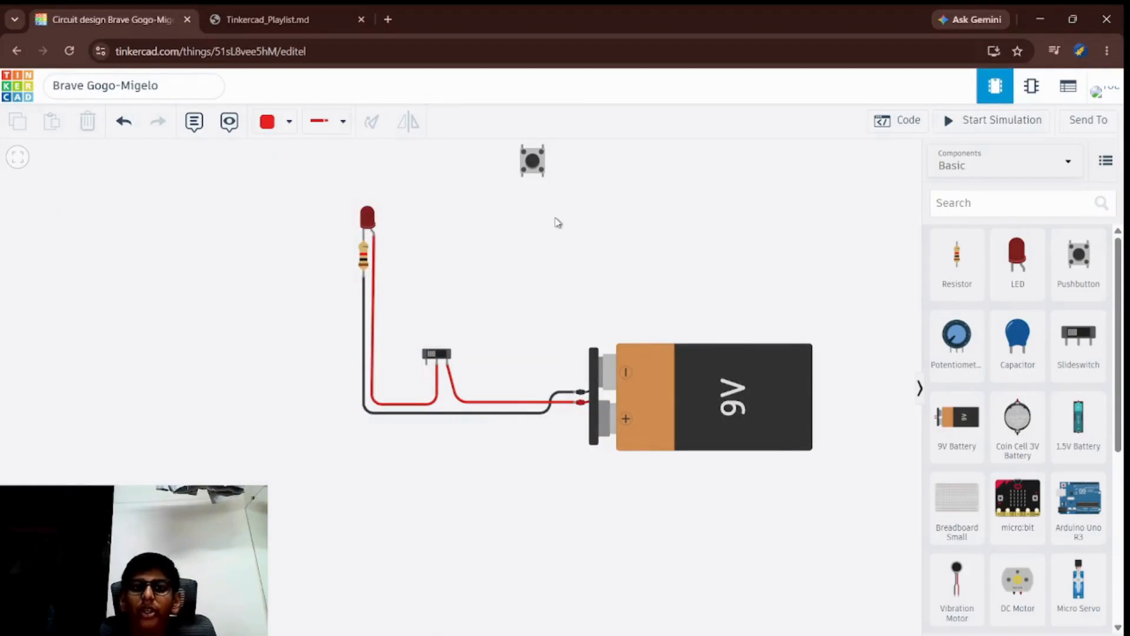
- Start the simulation and toggle the slideswitch back and forth to test its control of the LED
click(965, 120)
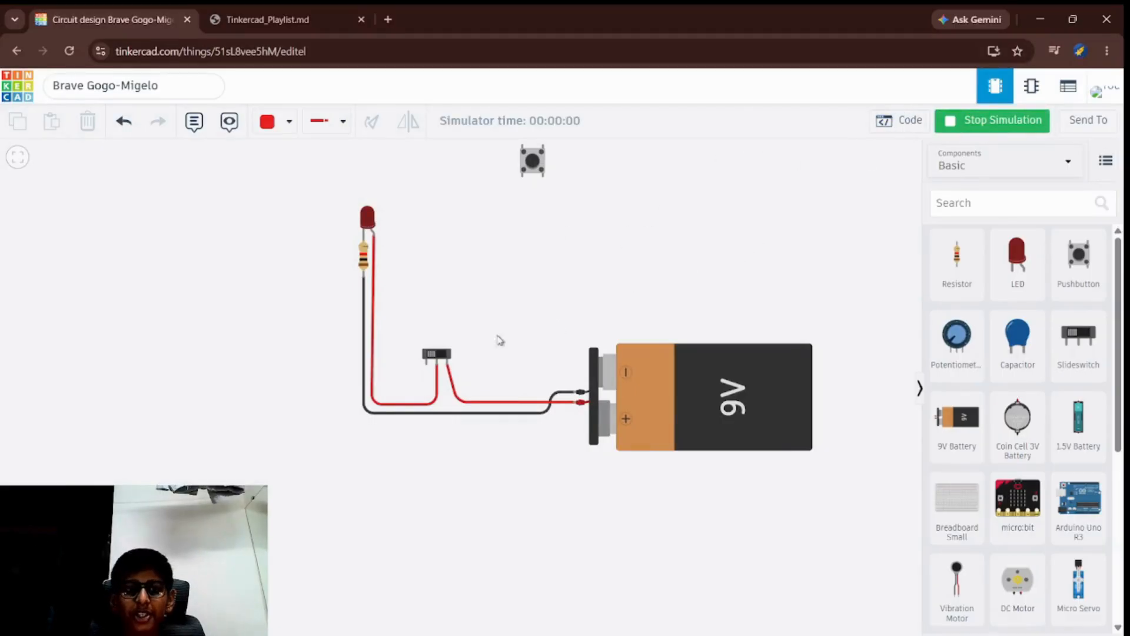
click(434, 354)
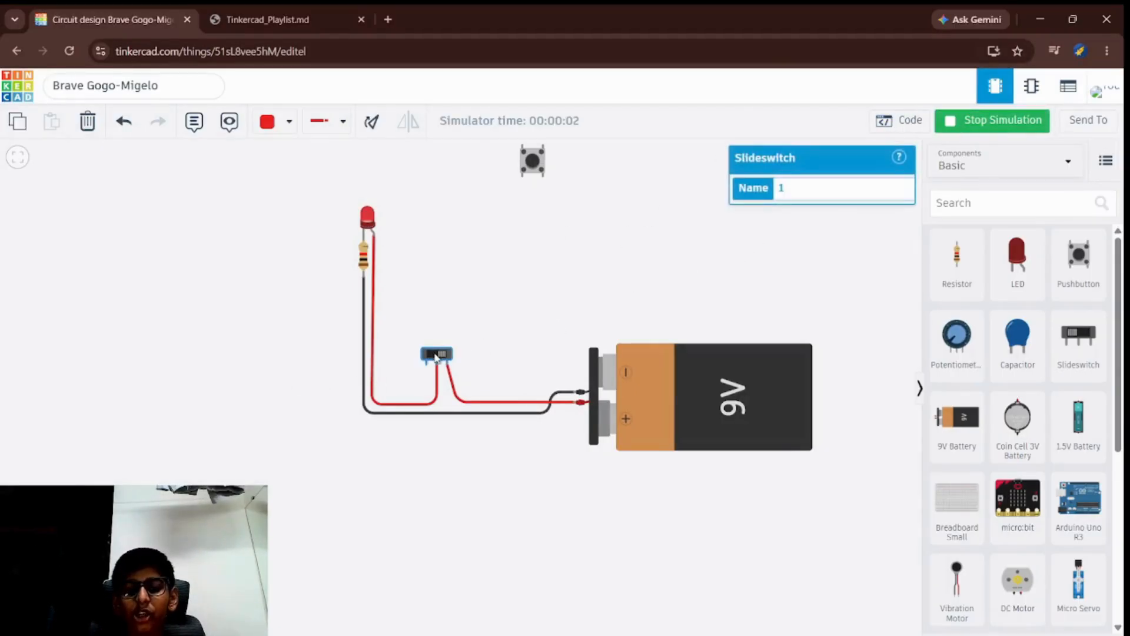
click(435, 355)
click(436, 357)
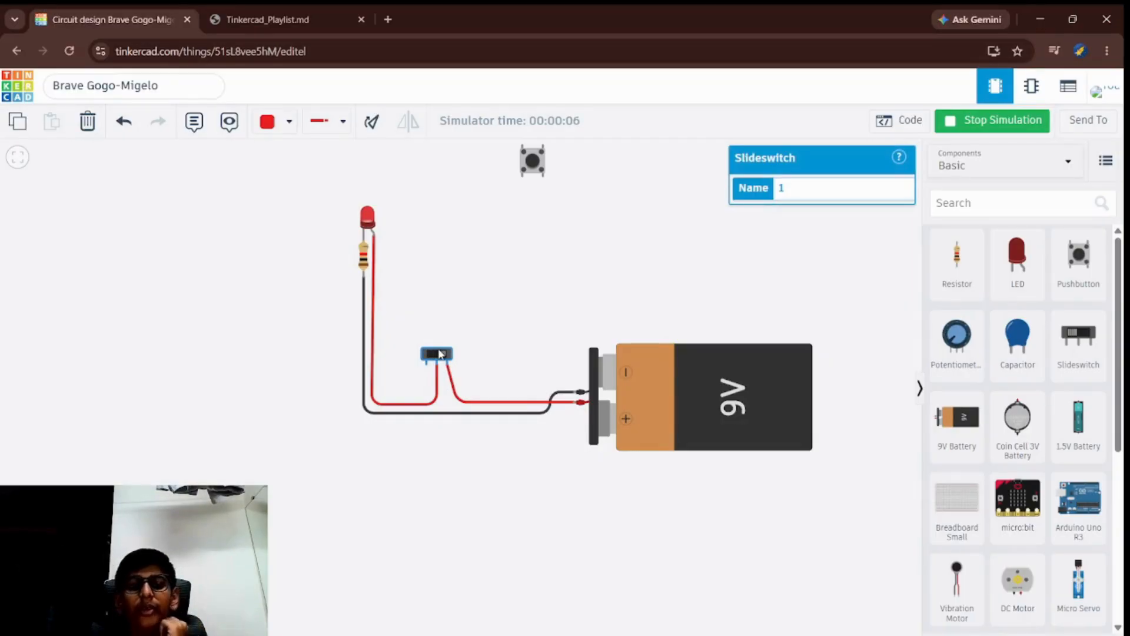
click(440, 354)
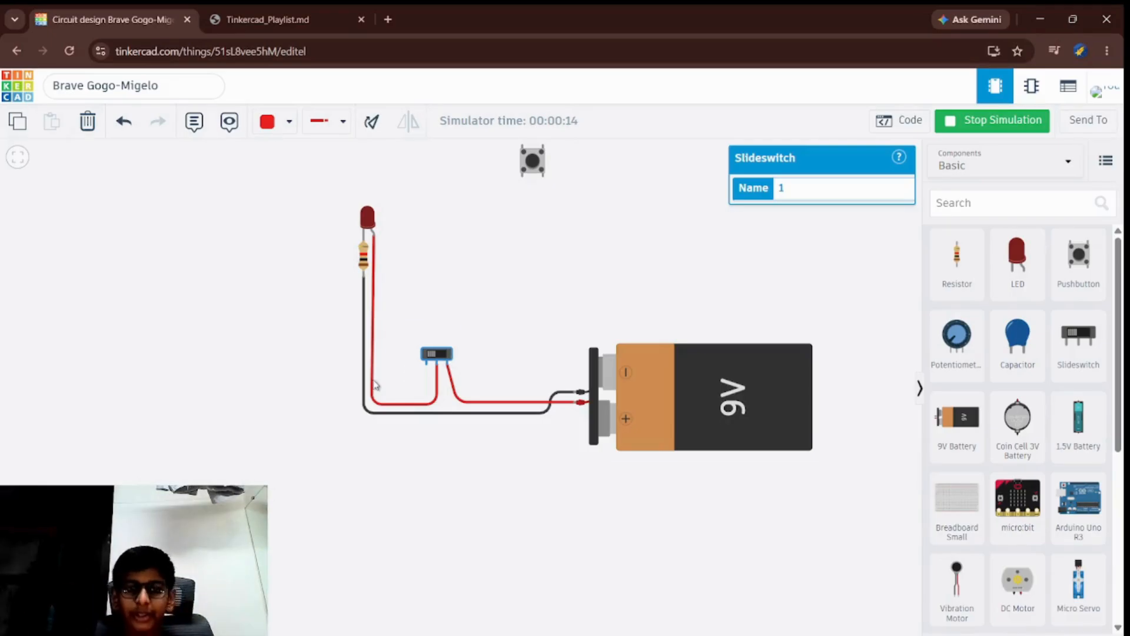
- Delete the slideswitch with its two red wires and move the pushbutton into its place between the LED and battery
click(443, 355)
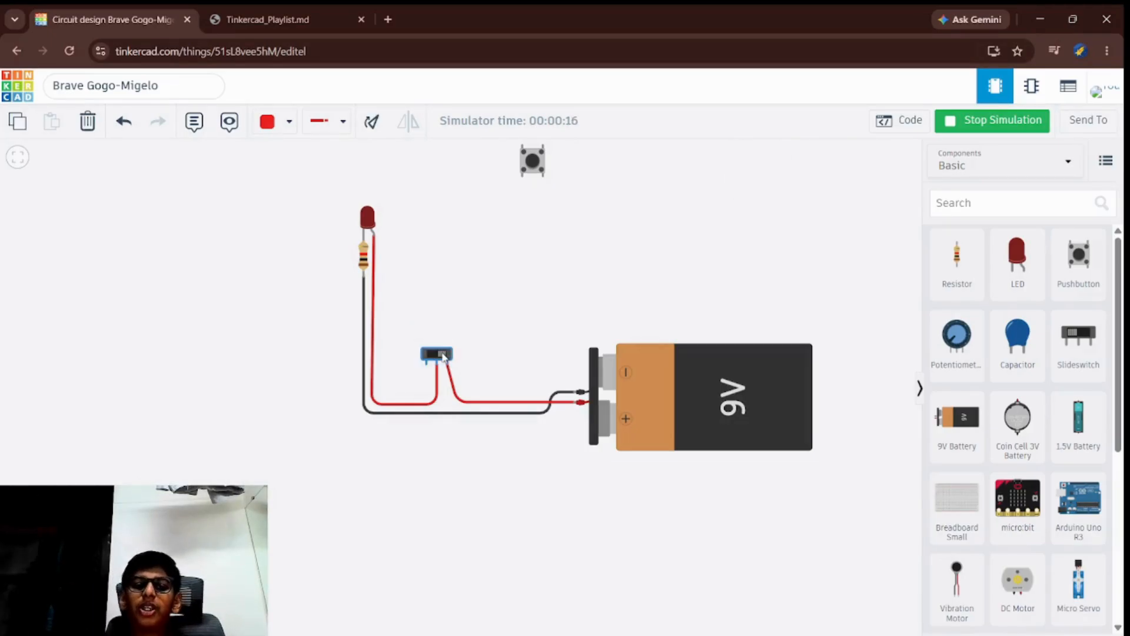
key(Delete)
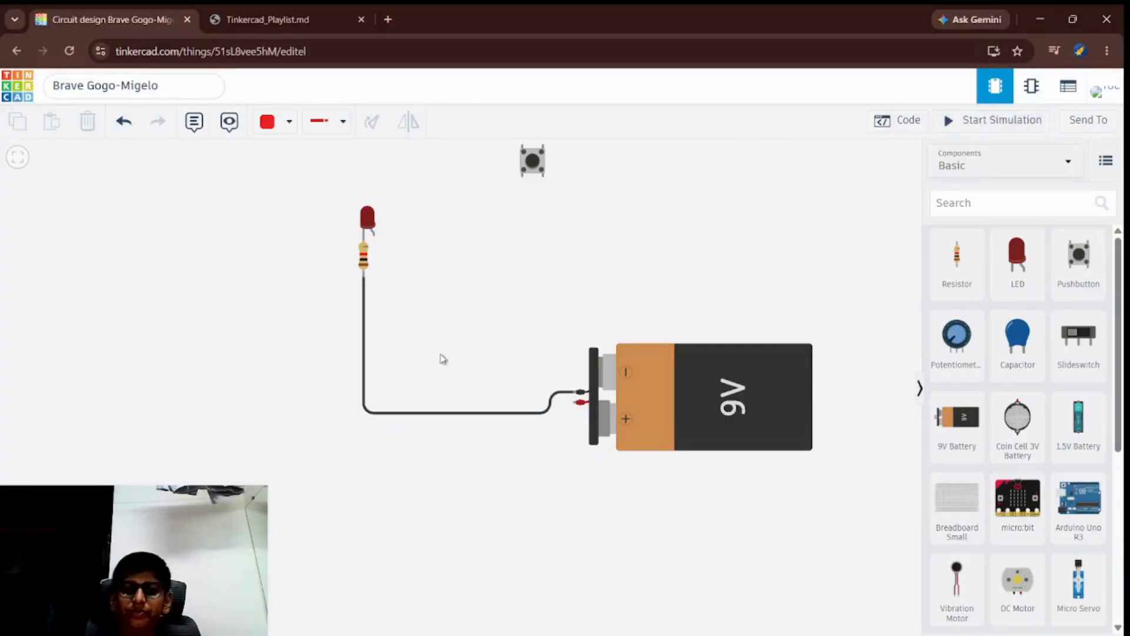
drag(524, 164, 423, 377)
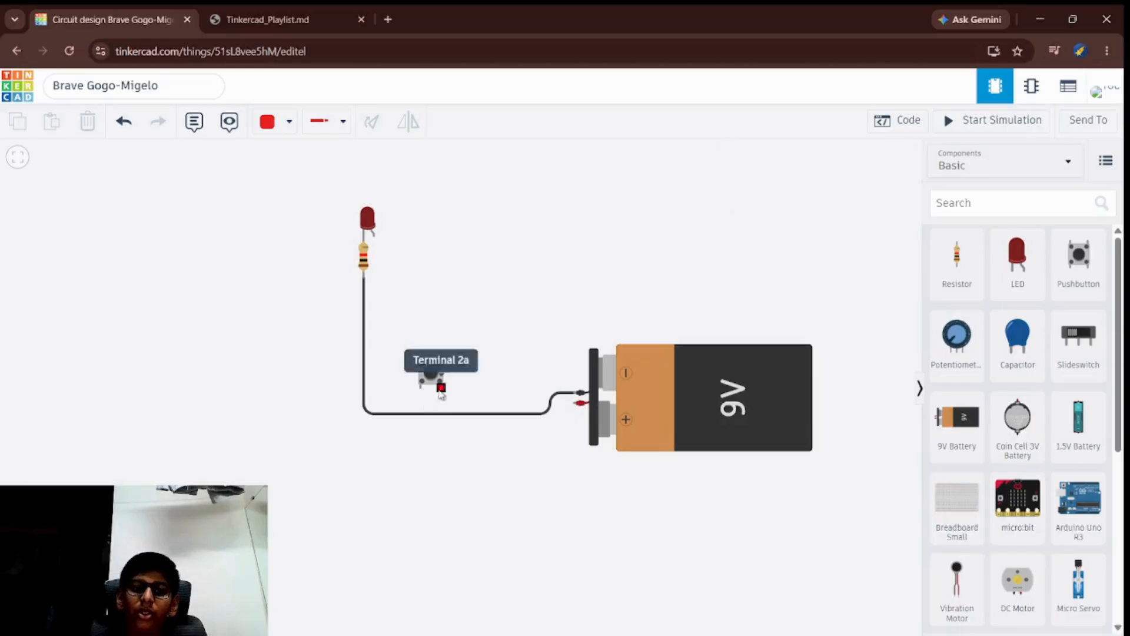
- Wire the pushbutton's Terminal 2a to the battery's positive terminal in red and square off the wire's bend
click(440, 387)
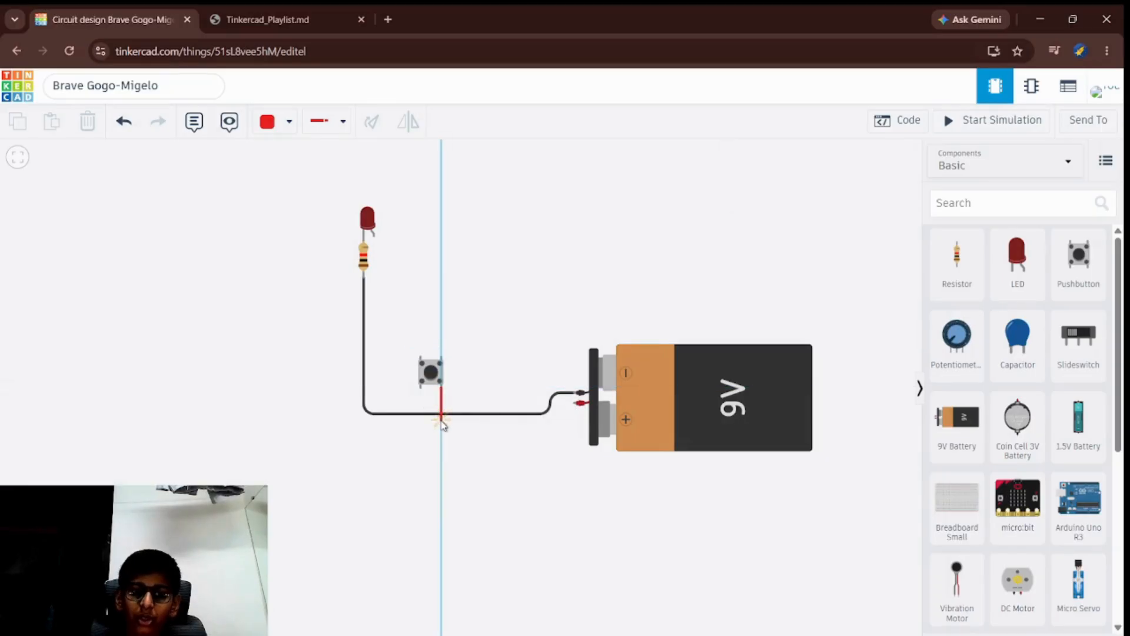
click(443, 418)
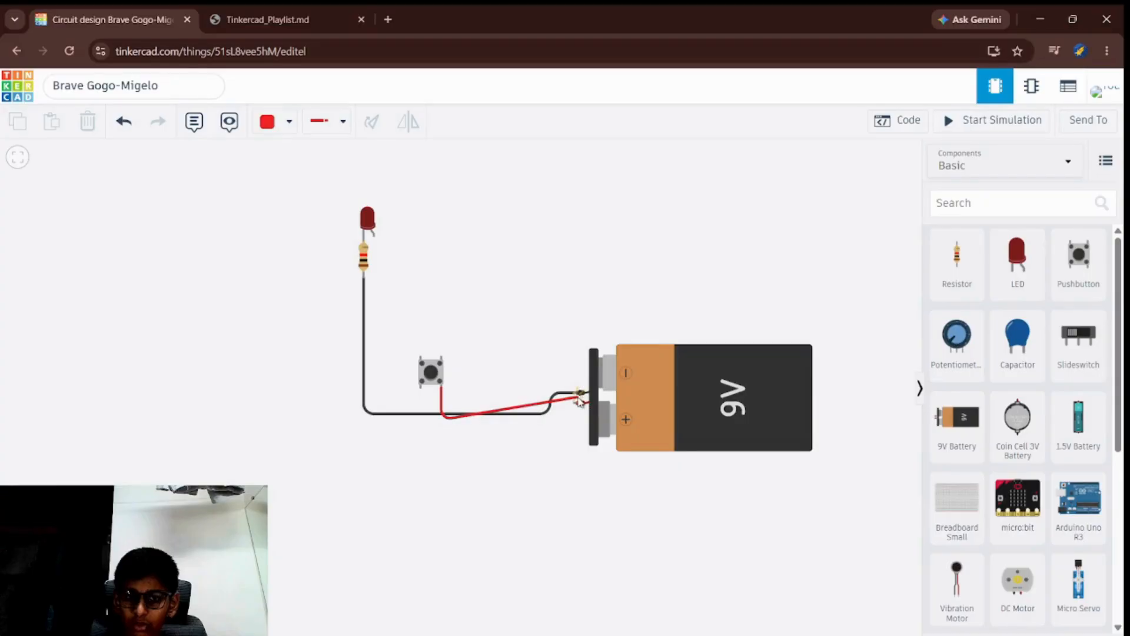
click(579, 401)
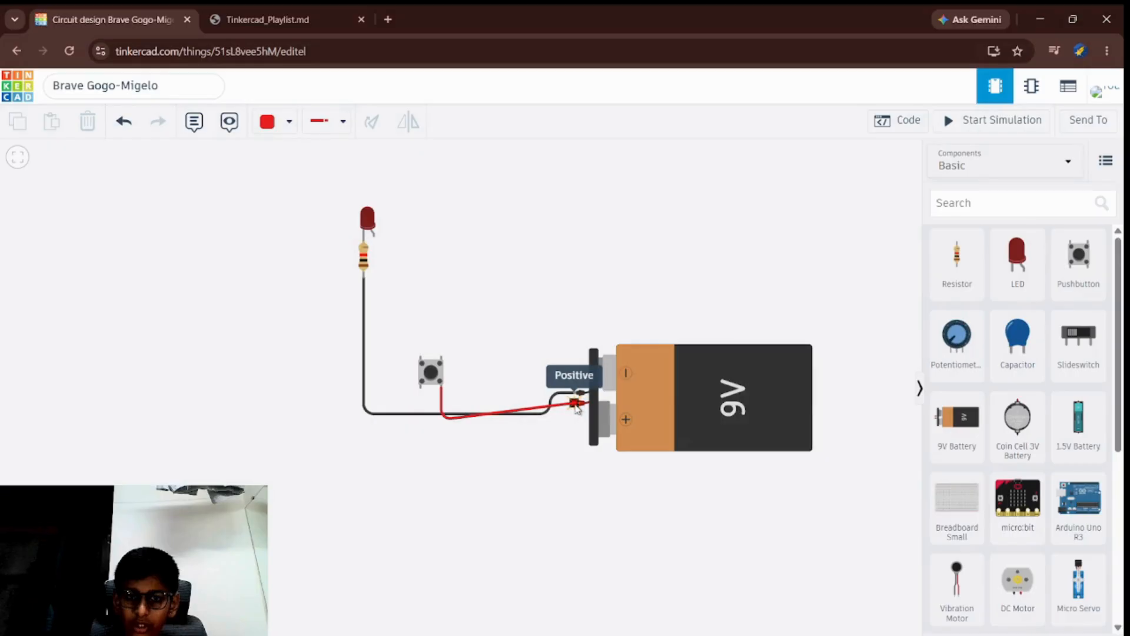
click(577, 406)
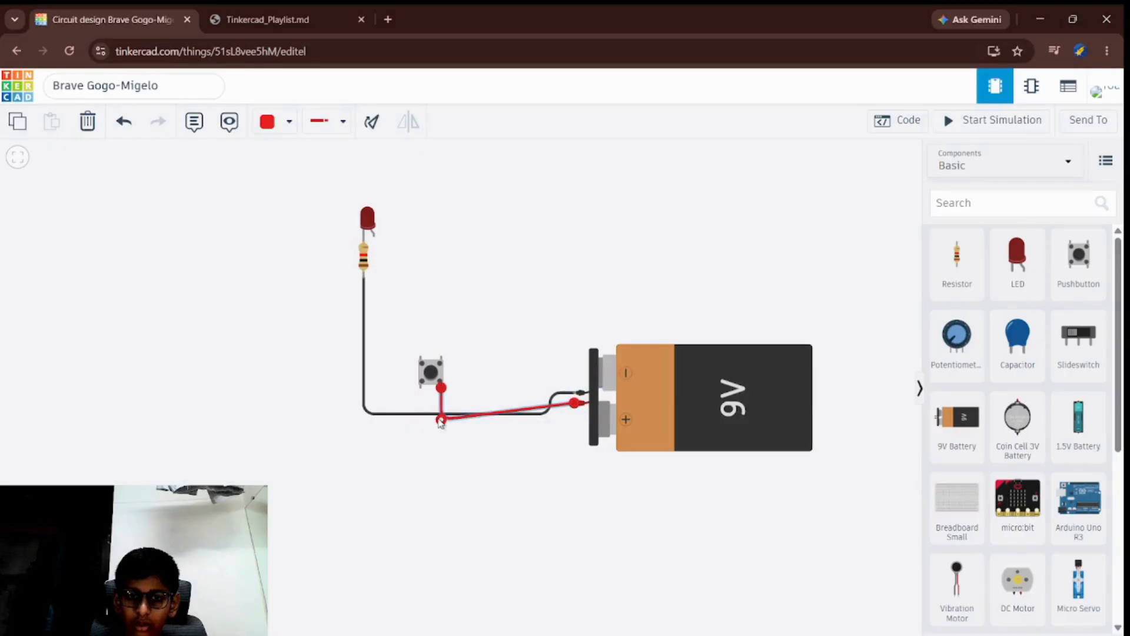
drag(441, 420, 439, 408)
click(489, 361)
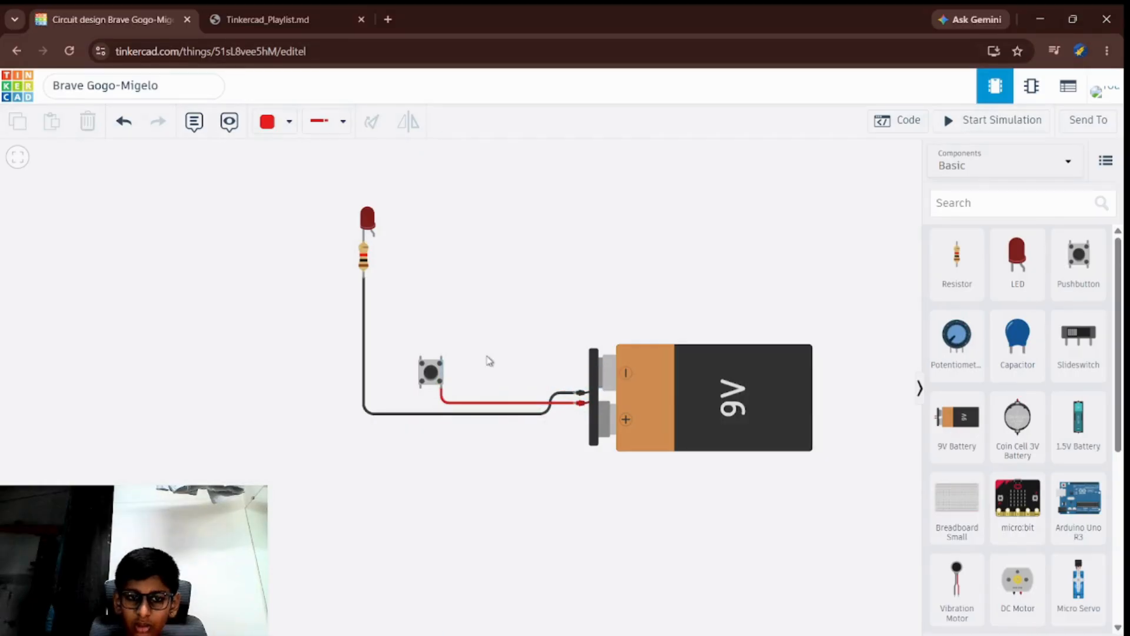
- Wire the pushbutton's lower-left terminal to the LED's bent leg in red, with square bends beside the black wire
click(420, 386)
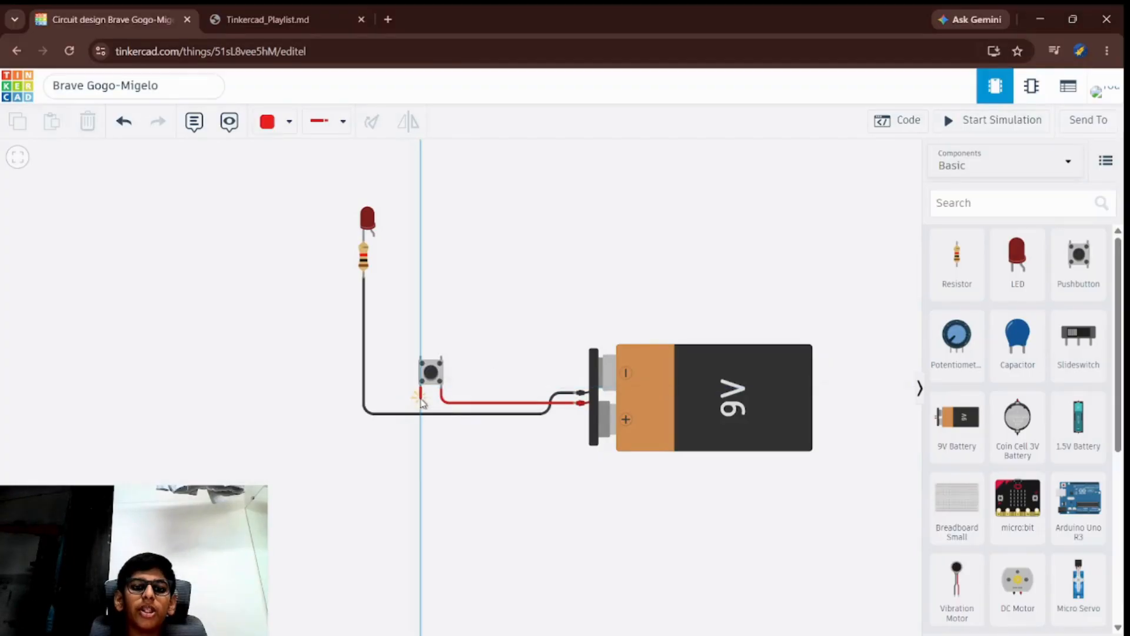
click(420, 401)
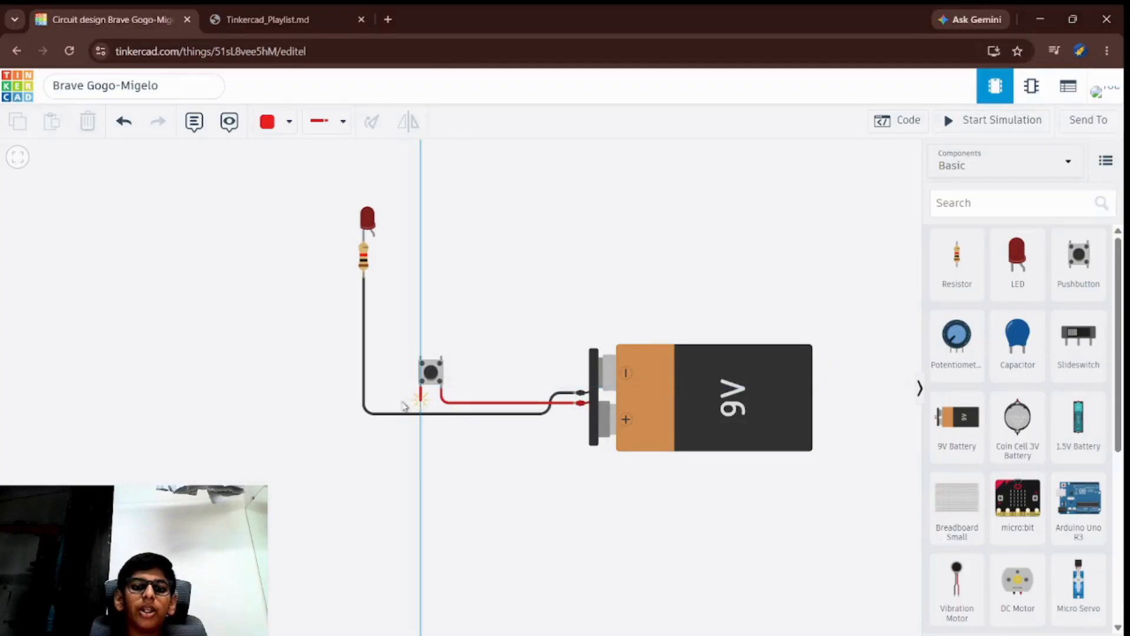
click(372, 402)
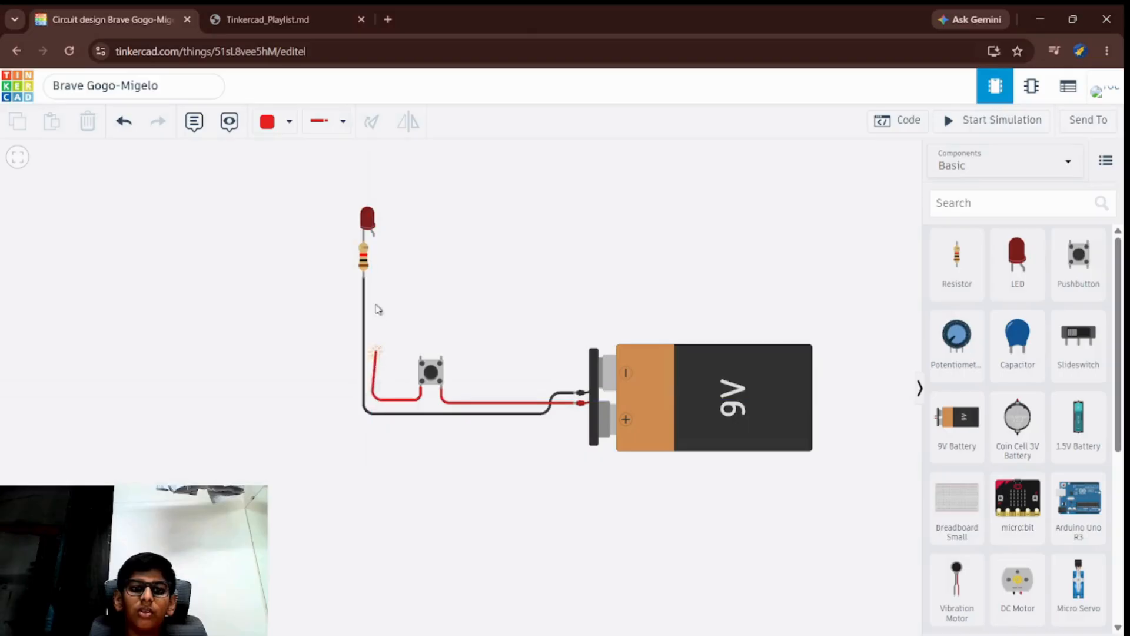
click(374, 236)
- Start the simulation and operate the pushbutton repeatedly to test its control of the LED
click(978, 124)
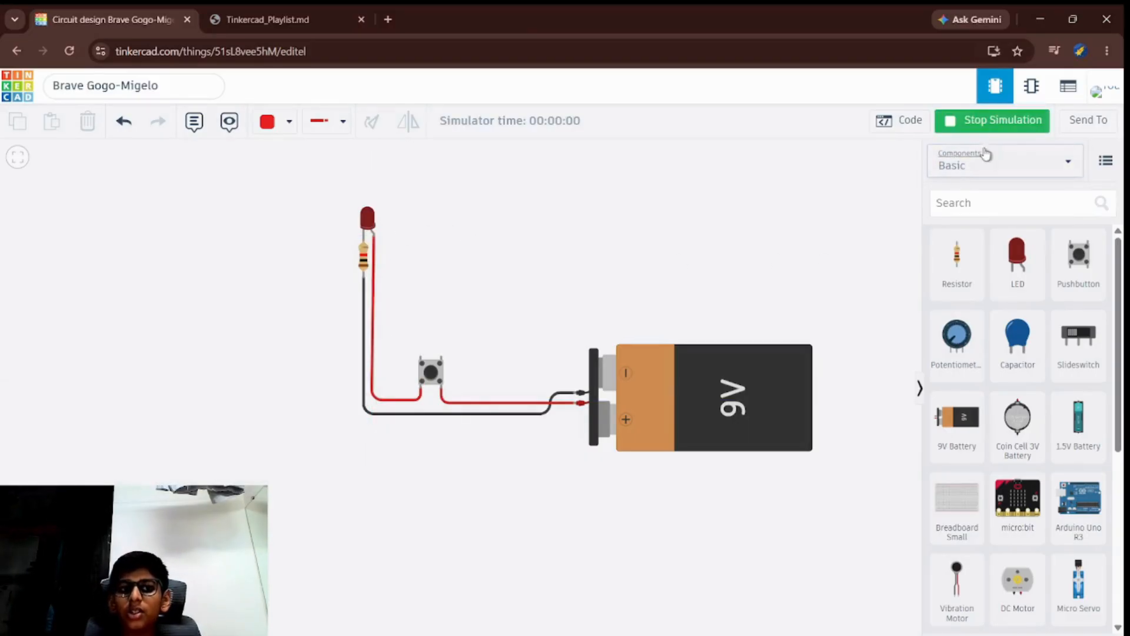
click(429, 374)
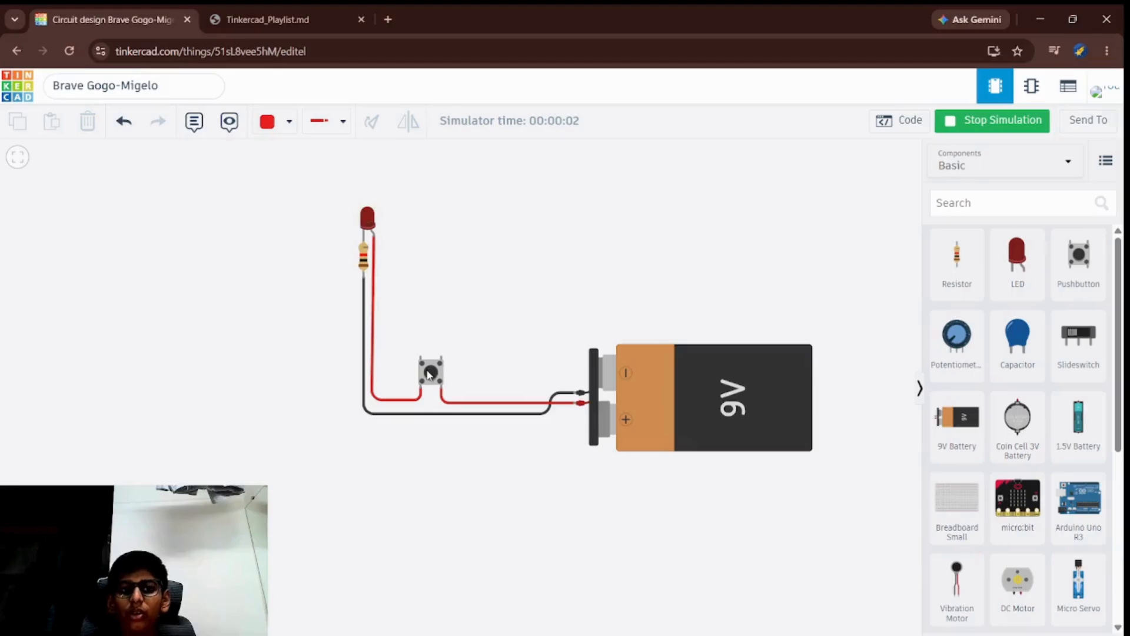
click(430, 373)
click(430, 373)
click(431, 374)
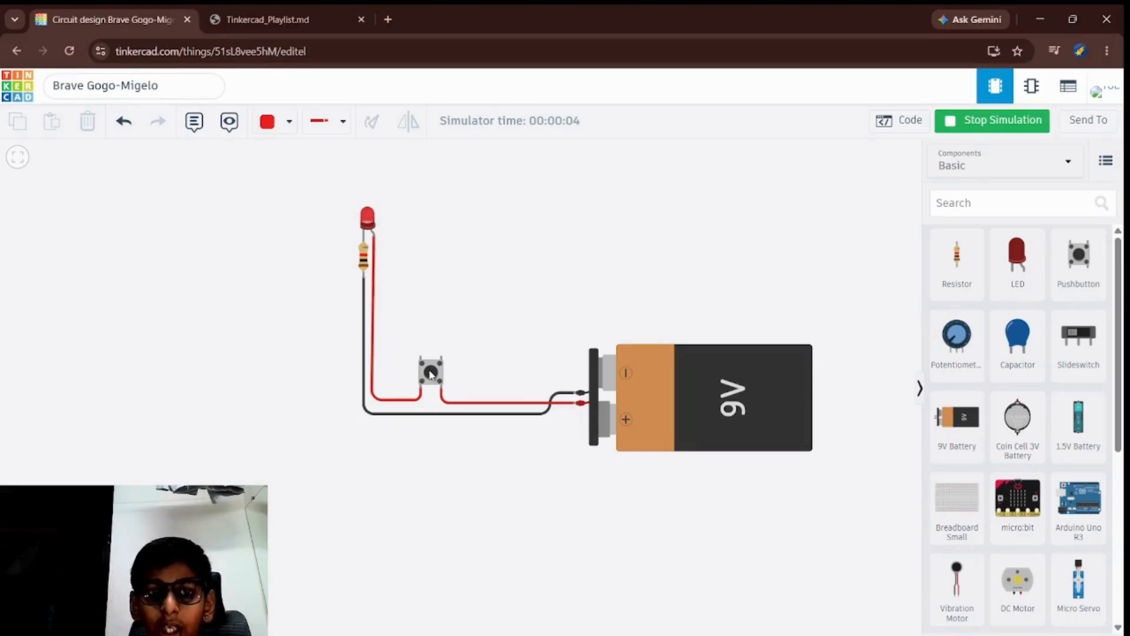
click(431, 374)
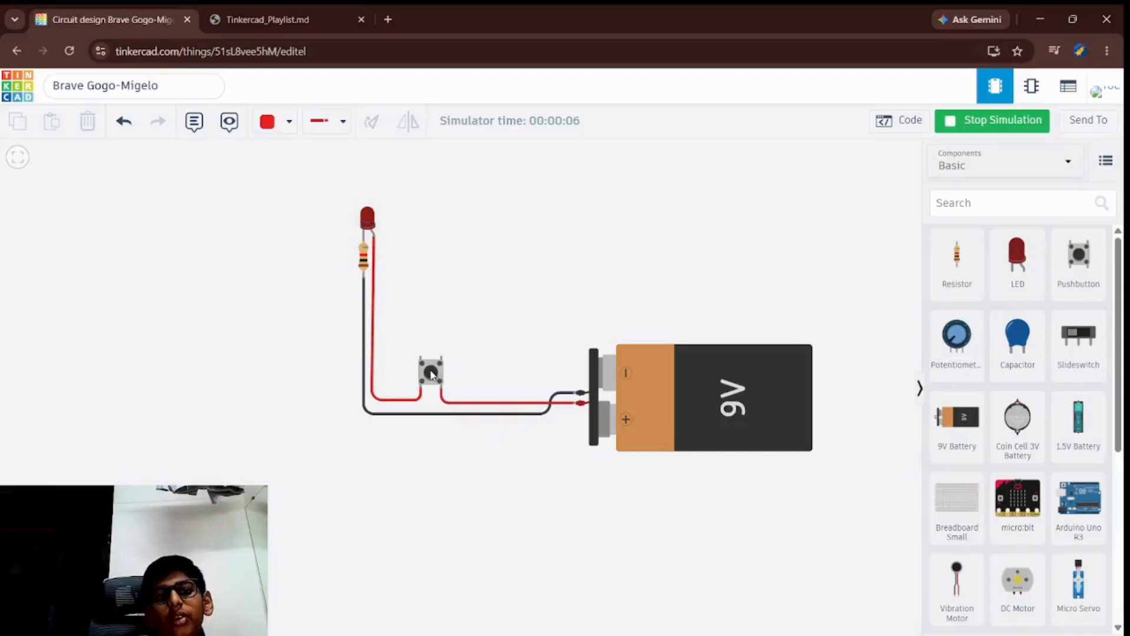
click(431, 374)
click(431, 374)
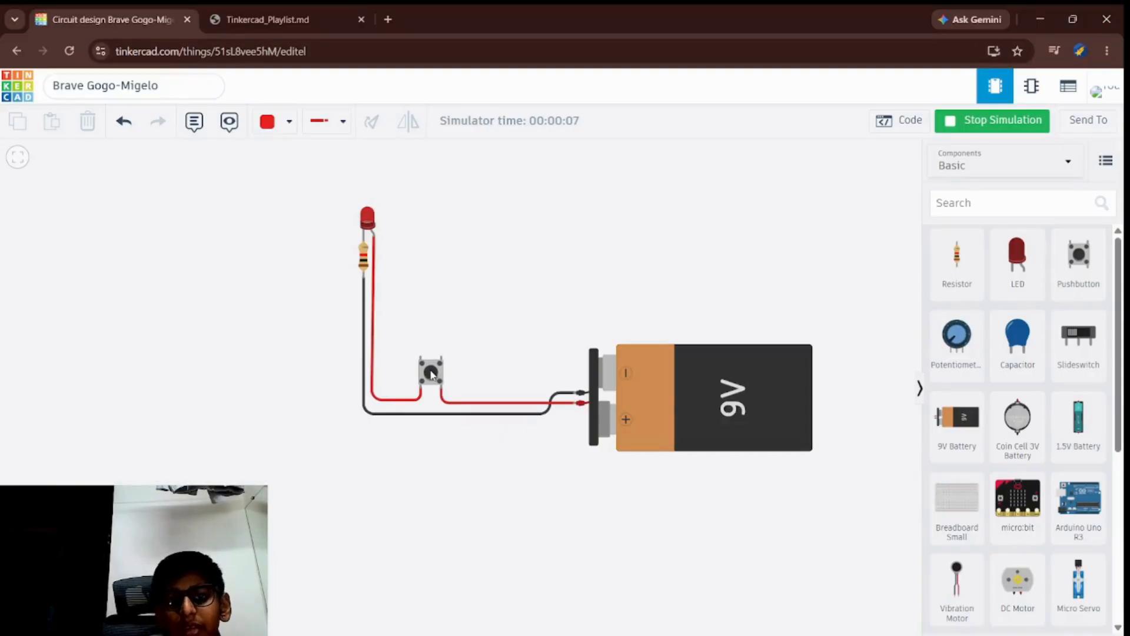
- Check both red wires' connections at the pushbutton's lower terminals and stop the simulation
click(451, 403)
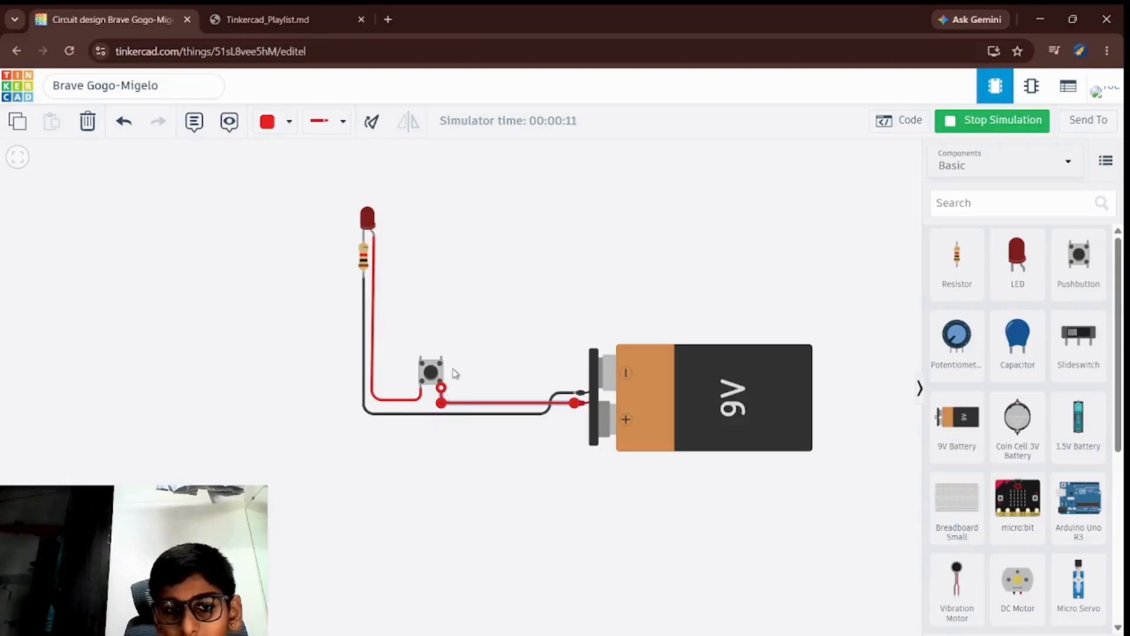
click(455, 385)
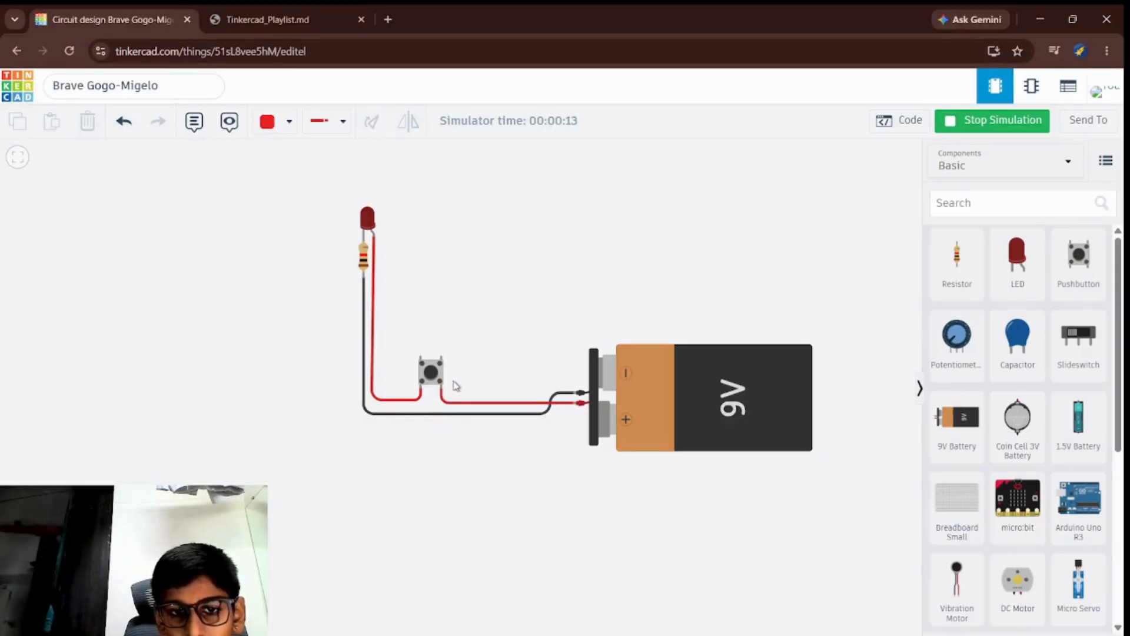
click(445, 395)
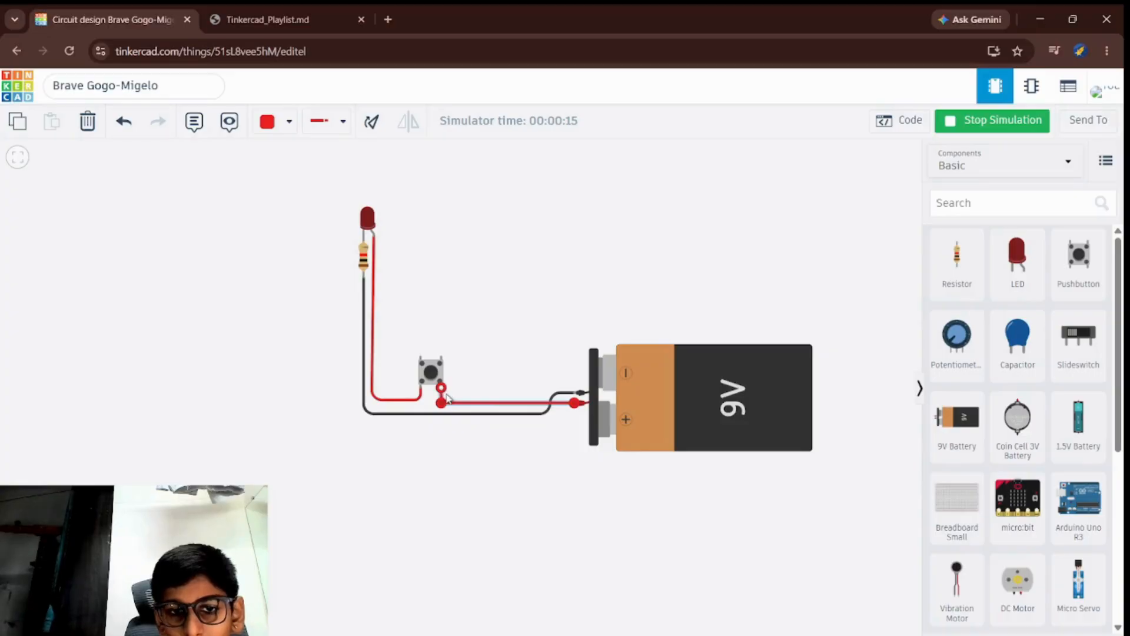
click(411, 397)
click(419, 398)
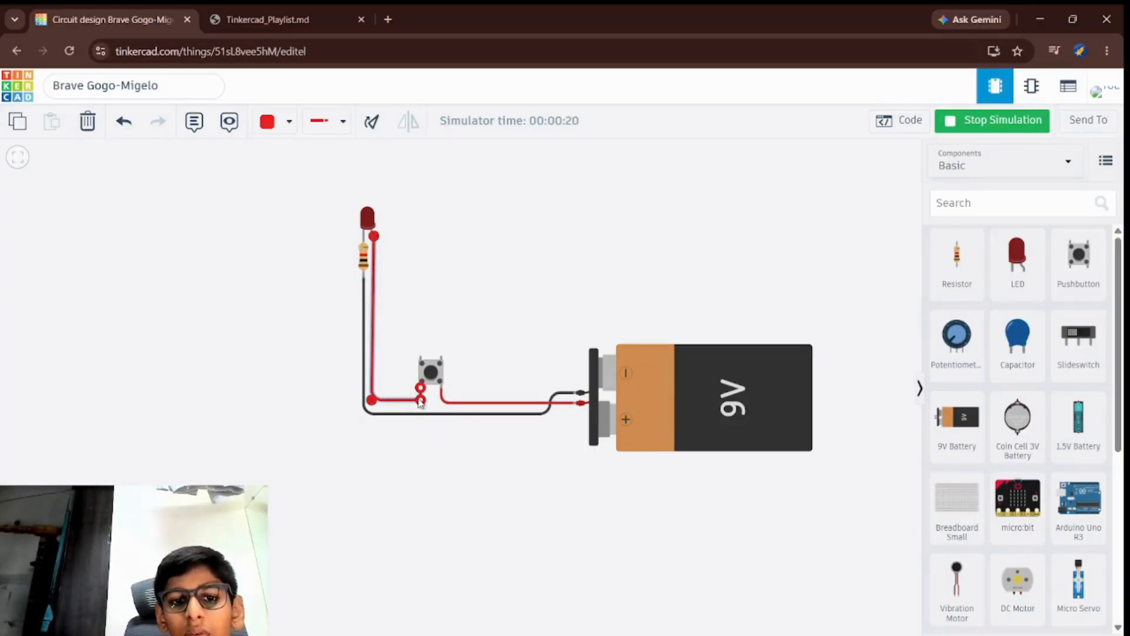
click(454, 382)
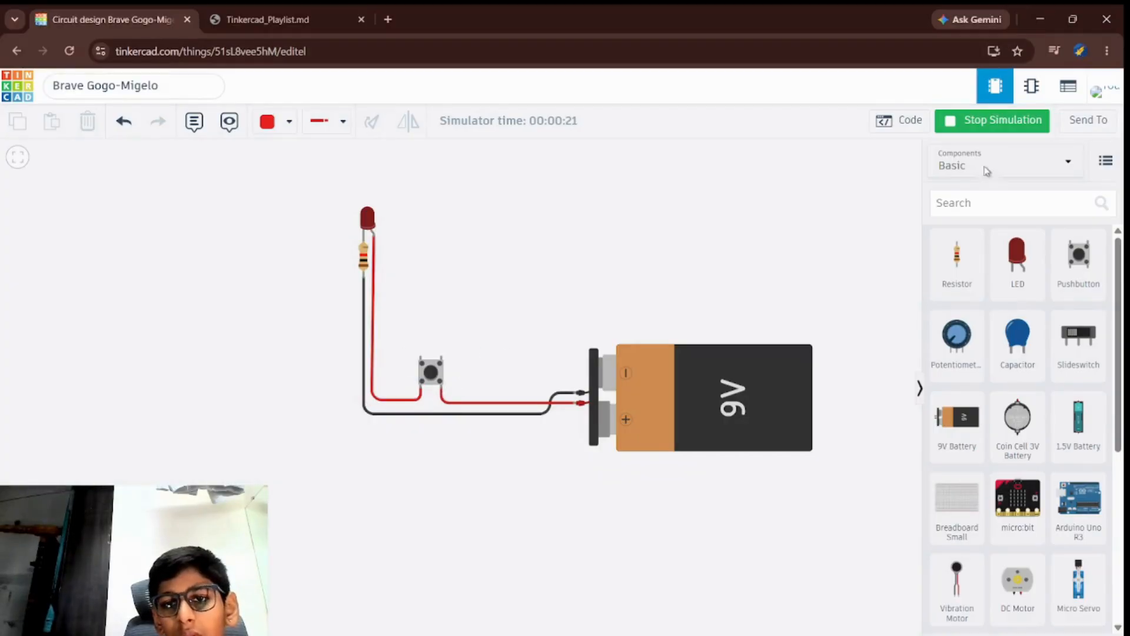
click(1019, 131)
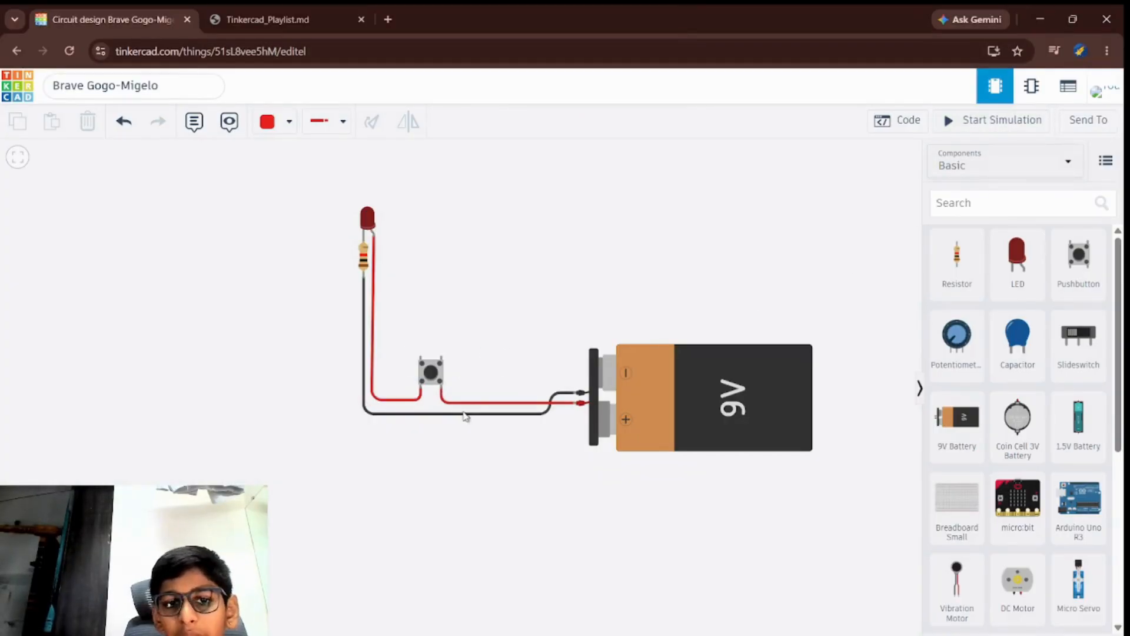
click(431, 407)
mouse_move(440, 401)
mouse_down()
mouse_move(468, 370)
mouse_move(441, 387)
mouse_up()
click(494, 345)
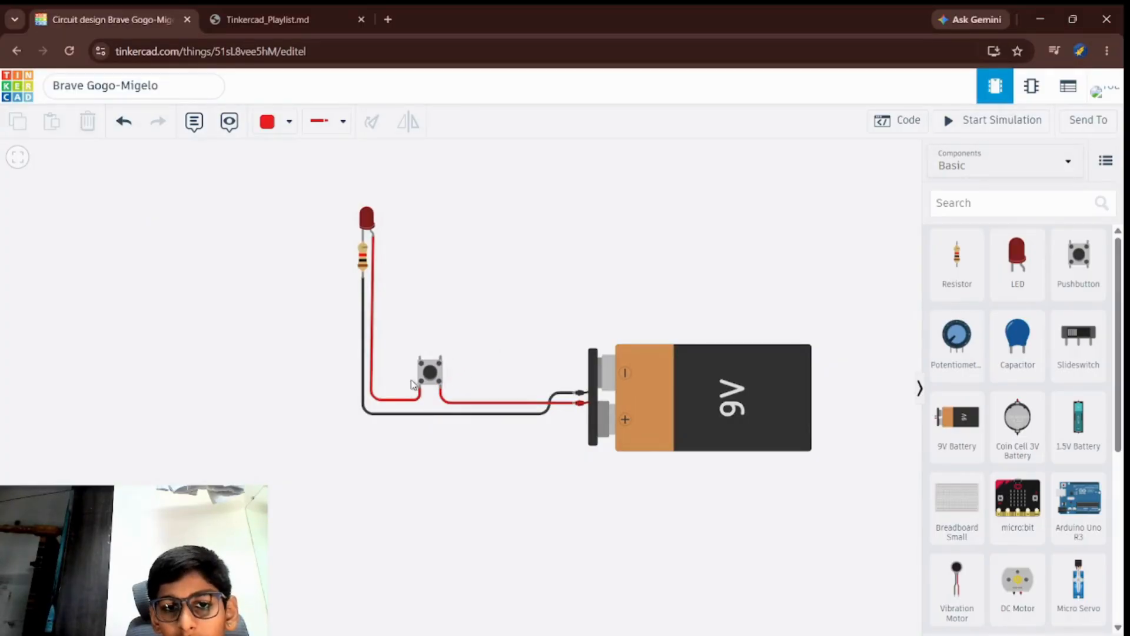
- Move the LED's red wire from the pushbutton's lower-left terminal to its upper-left terminal
click(420, 399)
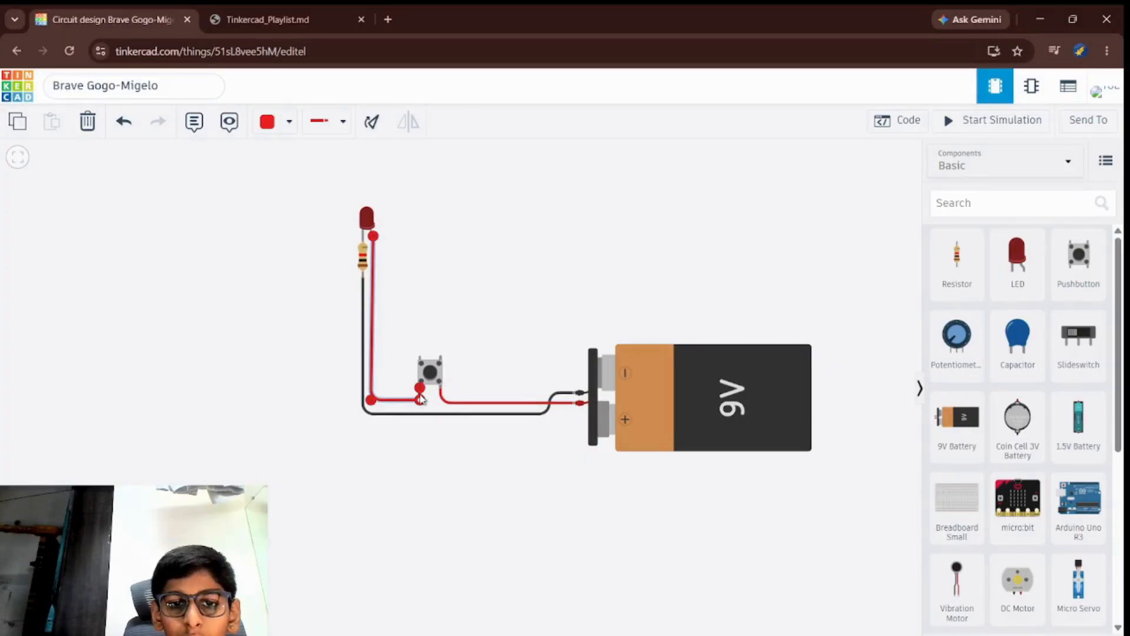
drag(420, 387, 419, 400)
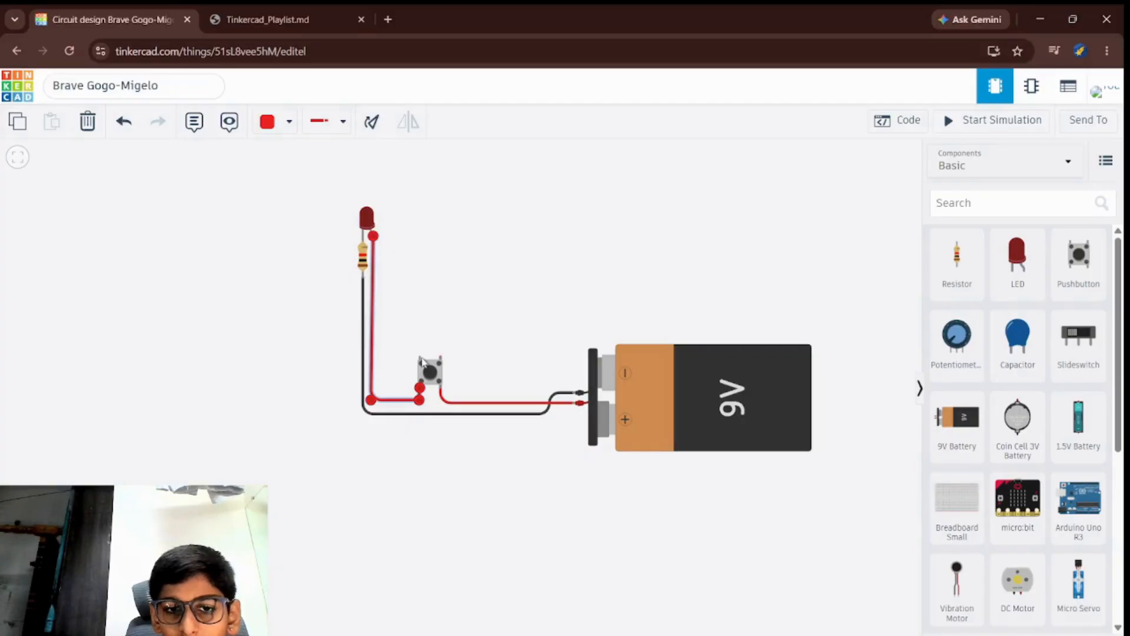
click(420, 389)
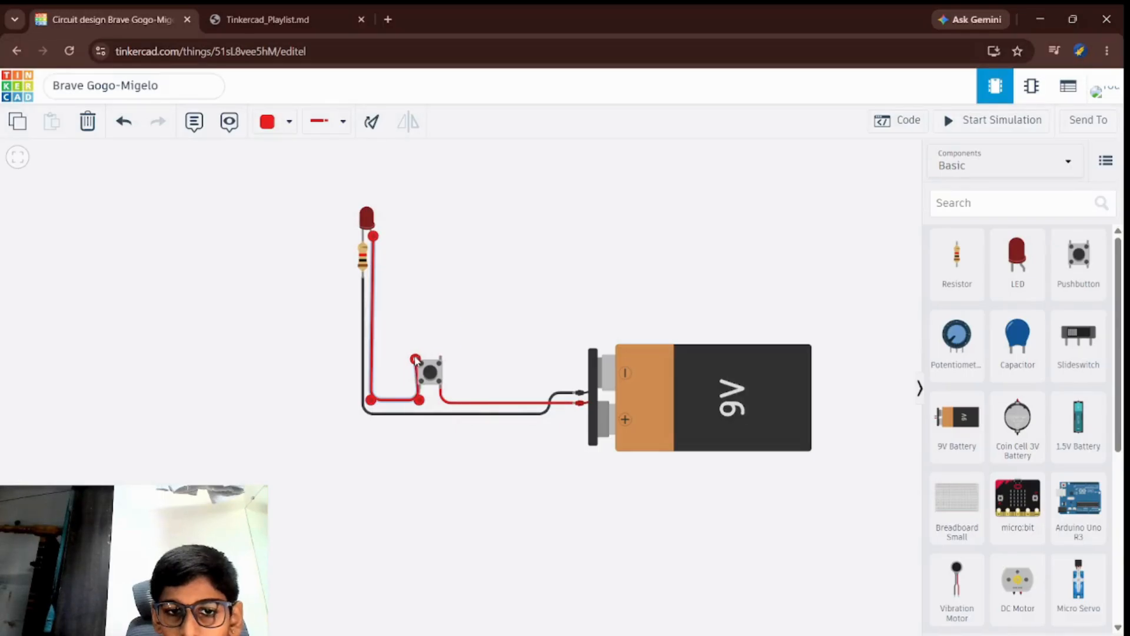
key(Escape)
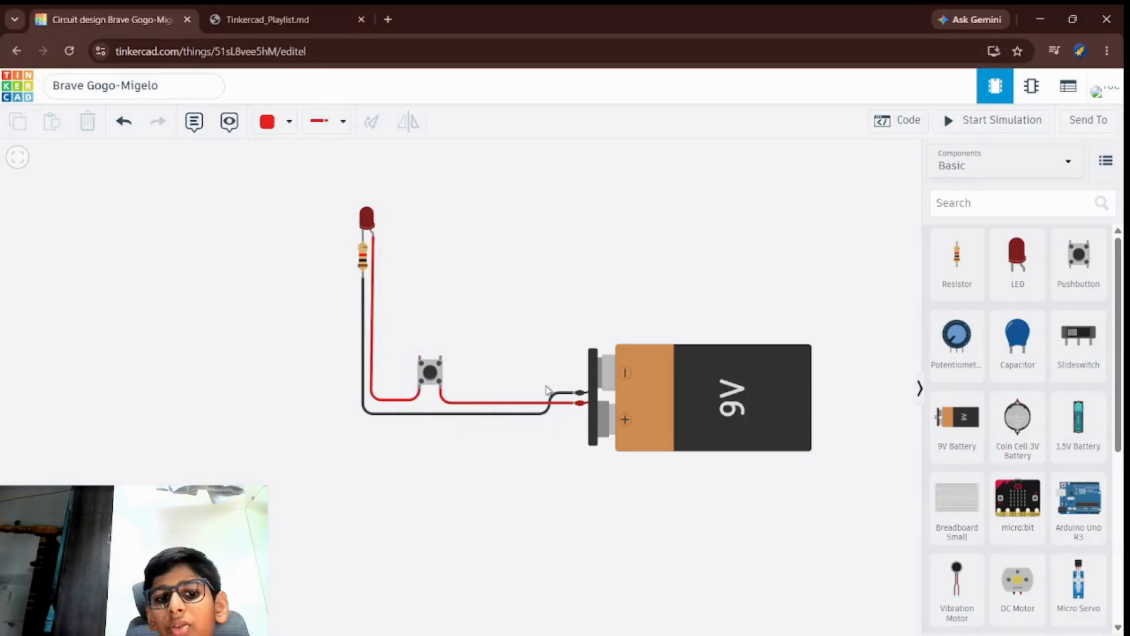
- Start the simulation and operate the pushbutton several times to test the rewired LED circuit
click(950, 123)
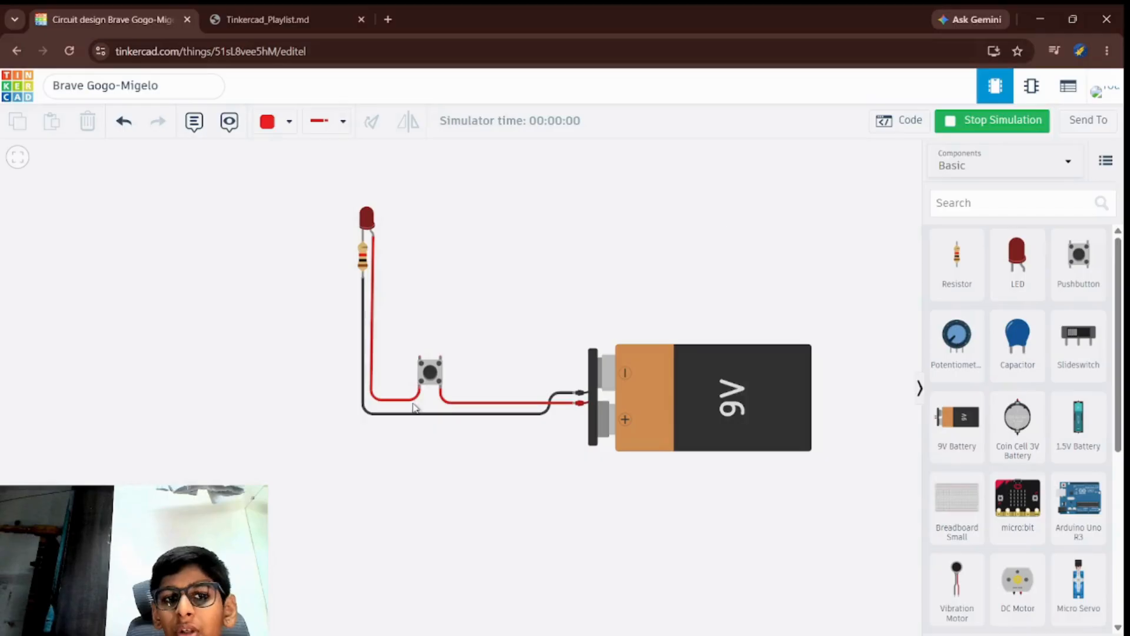
click(430, 376)
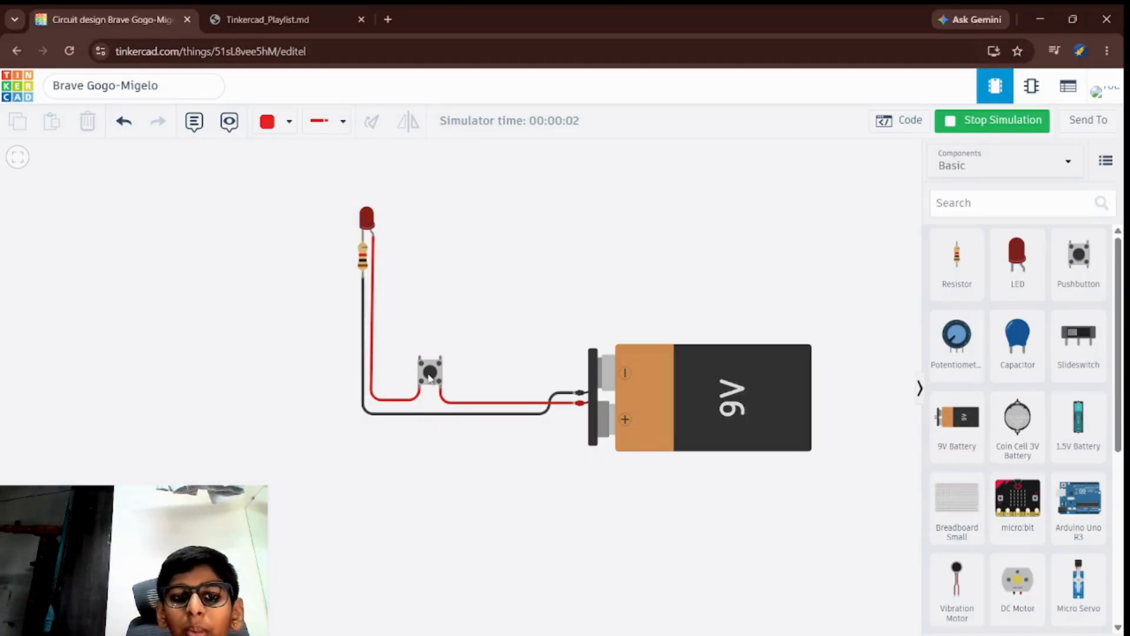
click(429, 378)
click(429, 378)
click(430, 375)
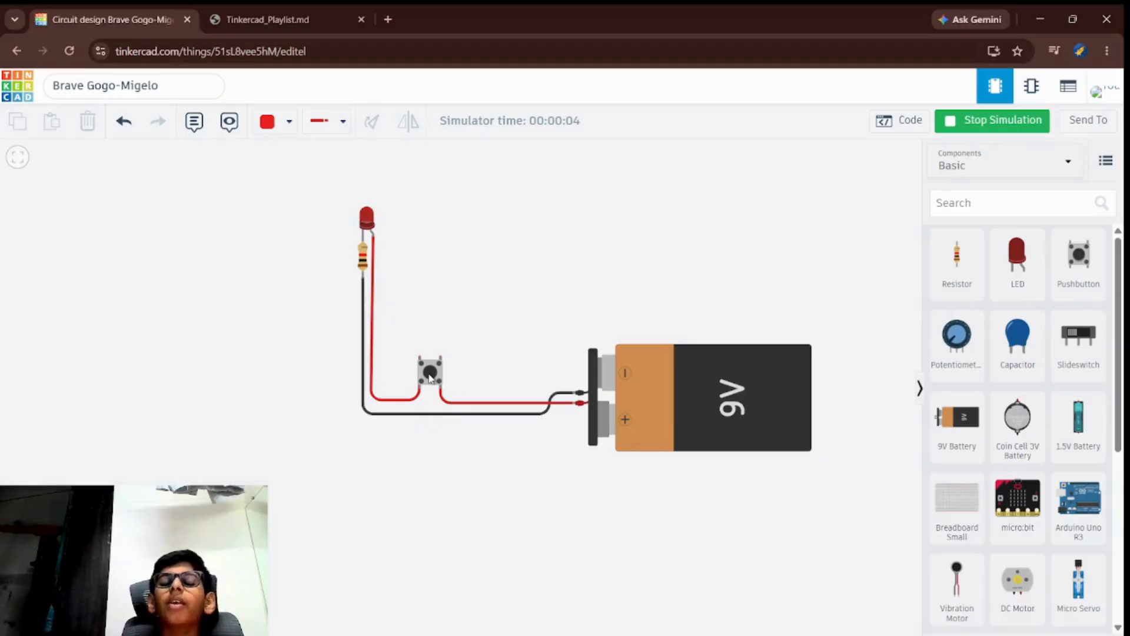
click(430, 376)
click(429, 376)
click(429, 375)
click(430, 375)
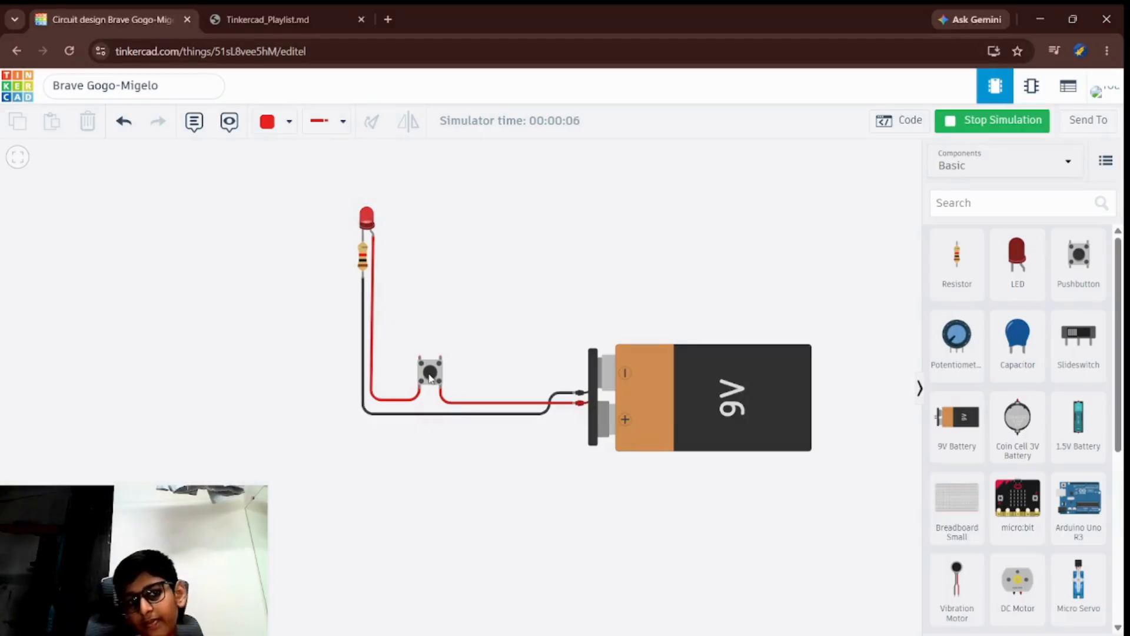
click(430, 375)
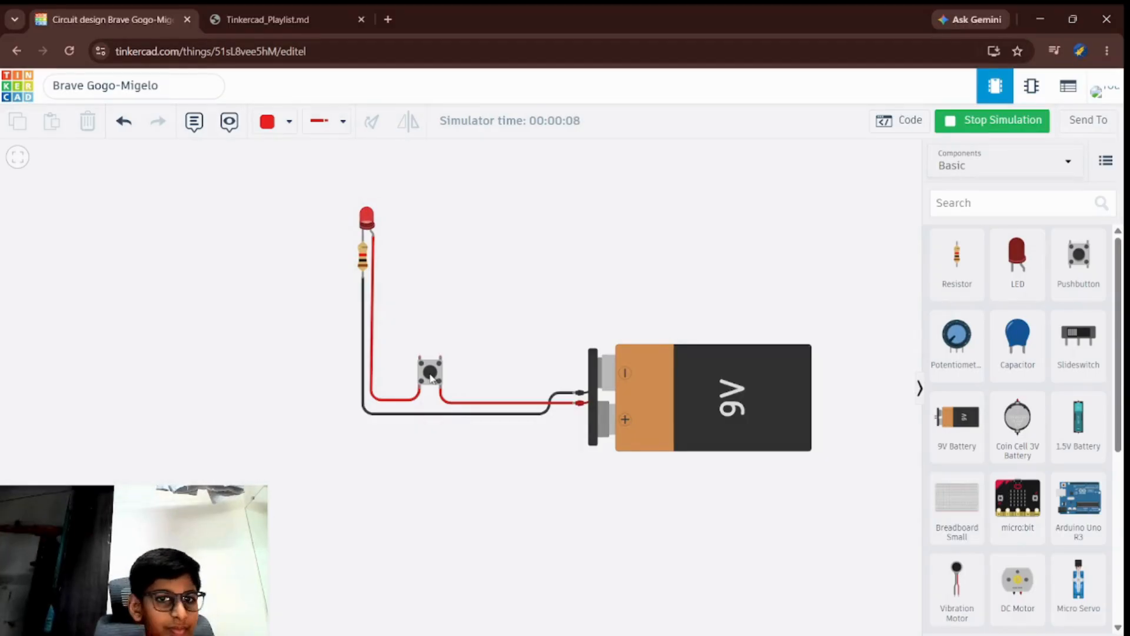
- Examine where the battery's red wire connects and bends at the pushbutton
click(441, 371)
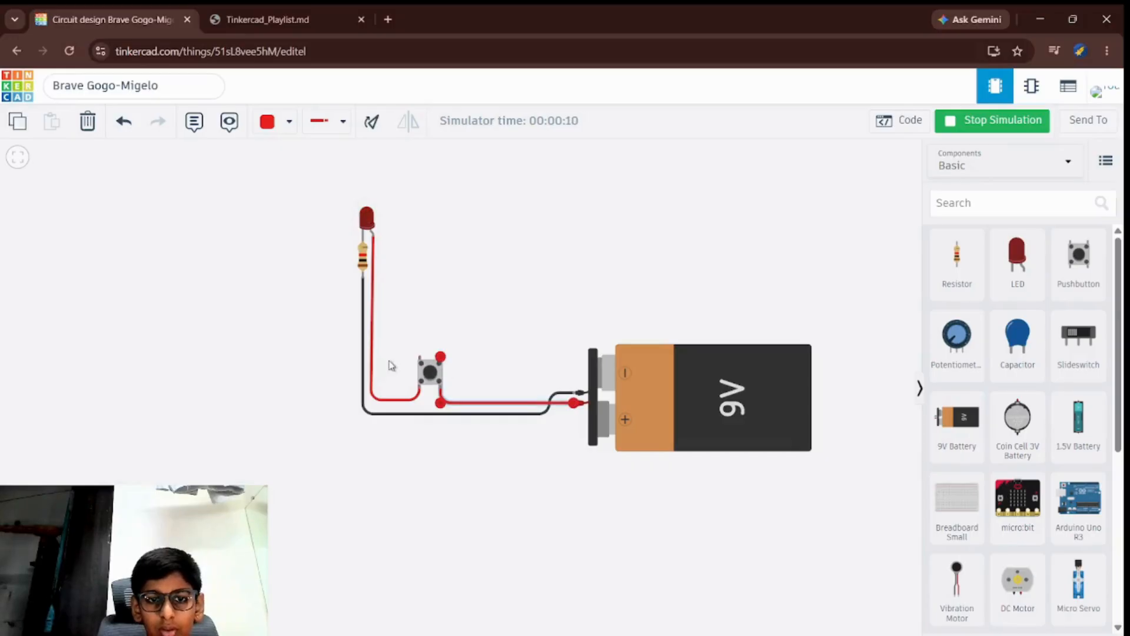
click(506, 339)
click(444, 403)
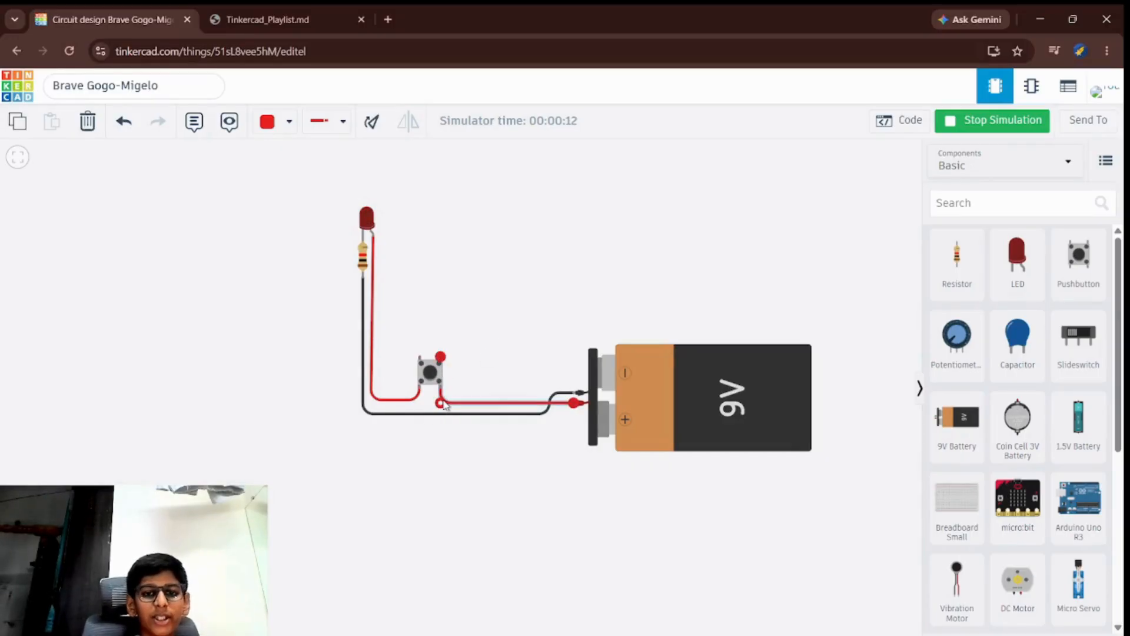
click(469, 351)
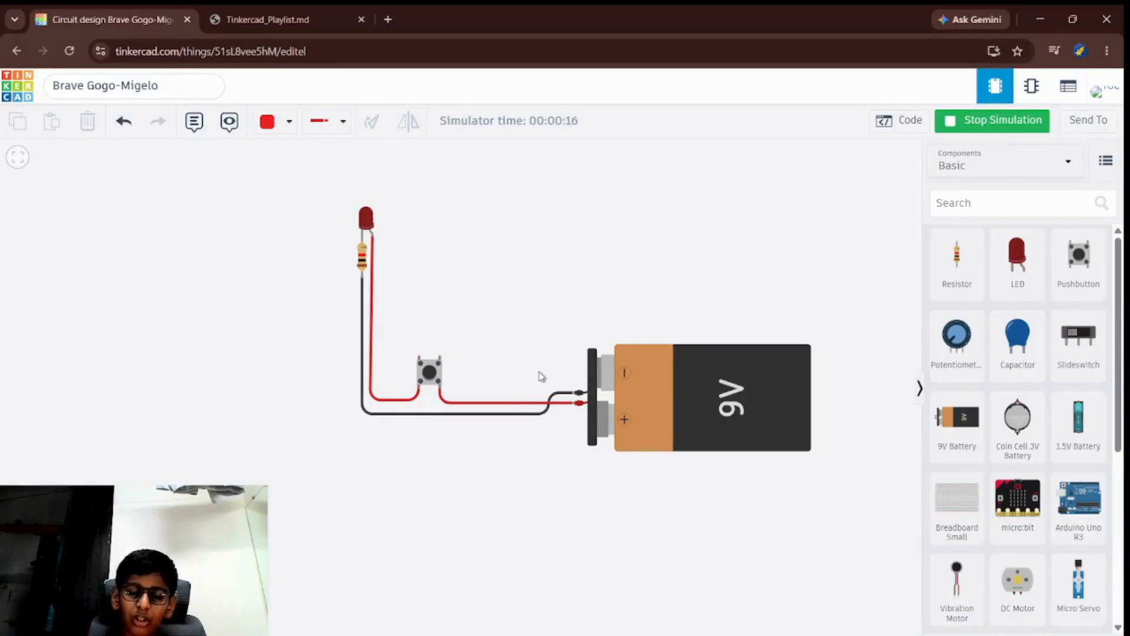
- Operate the pushbutton again in the running simulation to check how the LED responds with the 9V battery
click(431, 373)
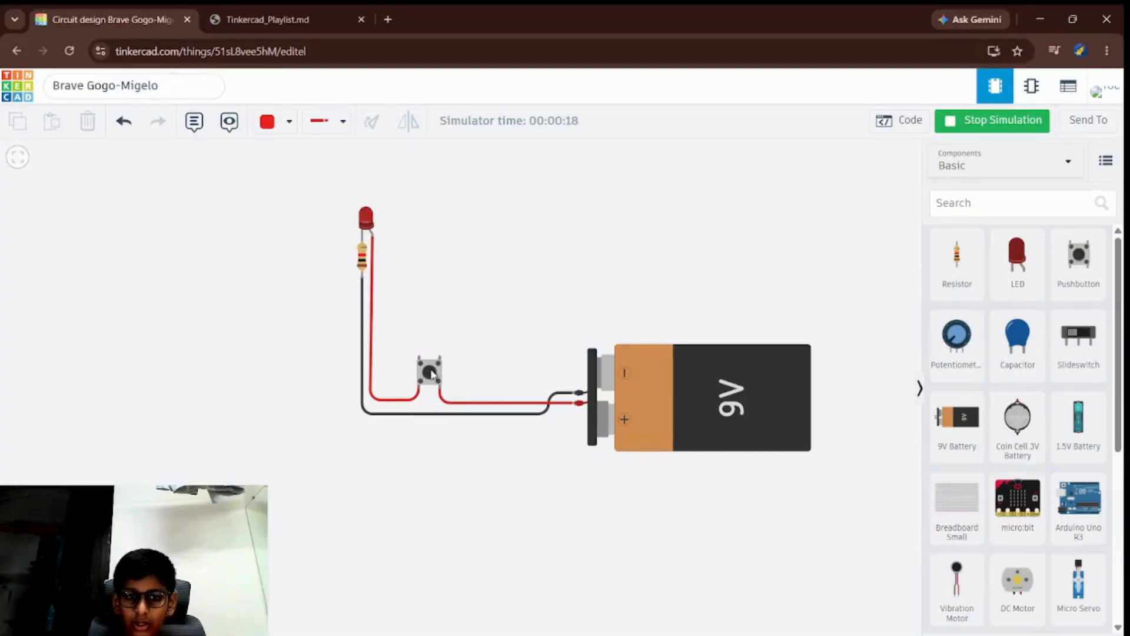
click(431, 373)
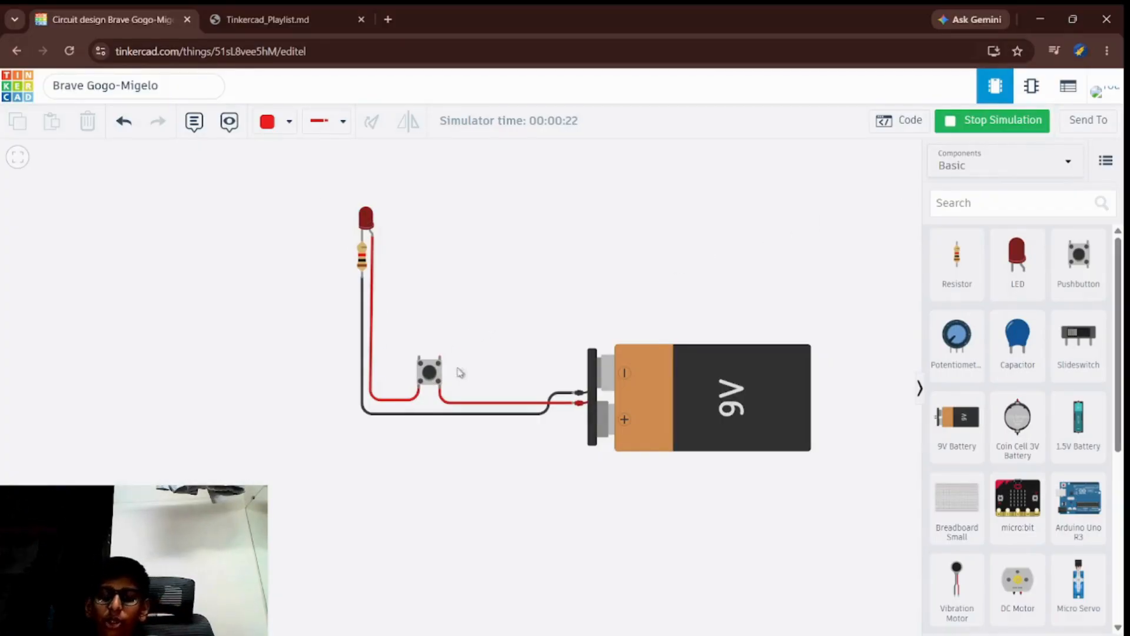
click(427, 373)
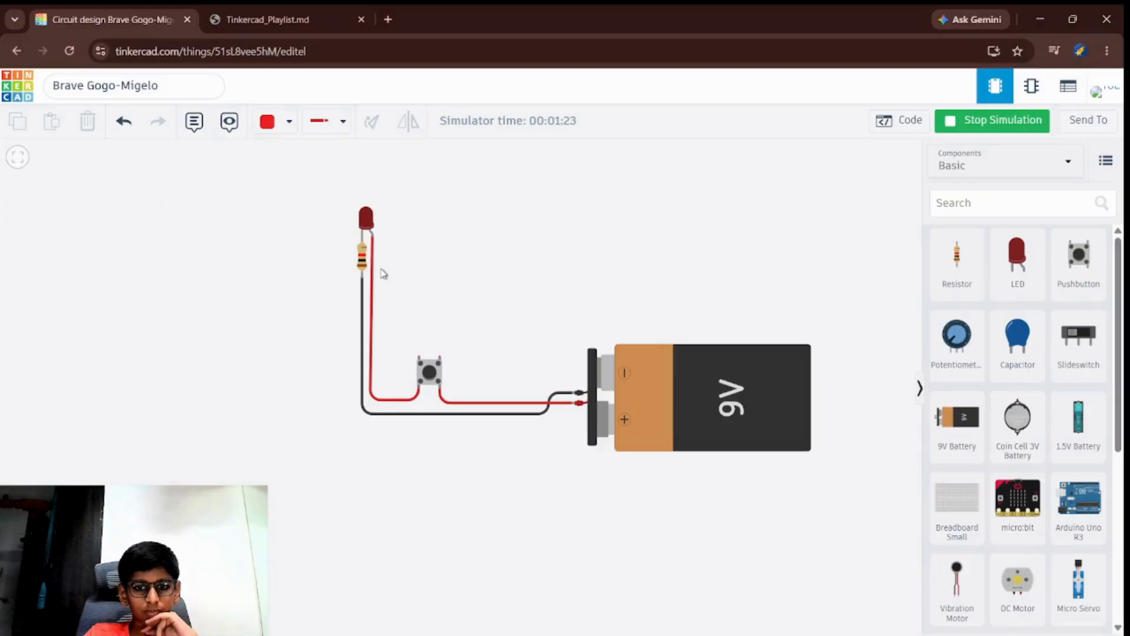
click(434, 377)
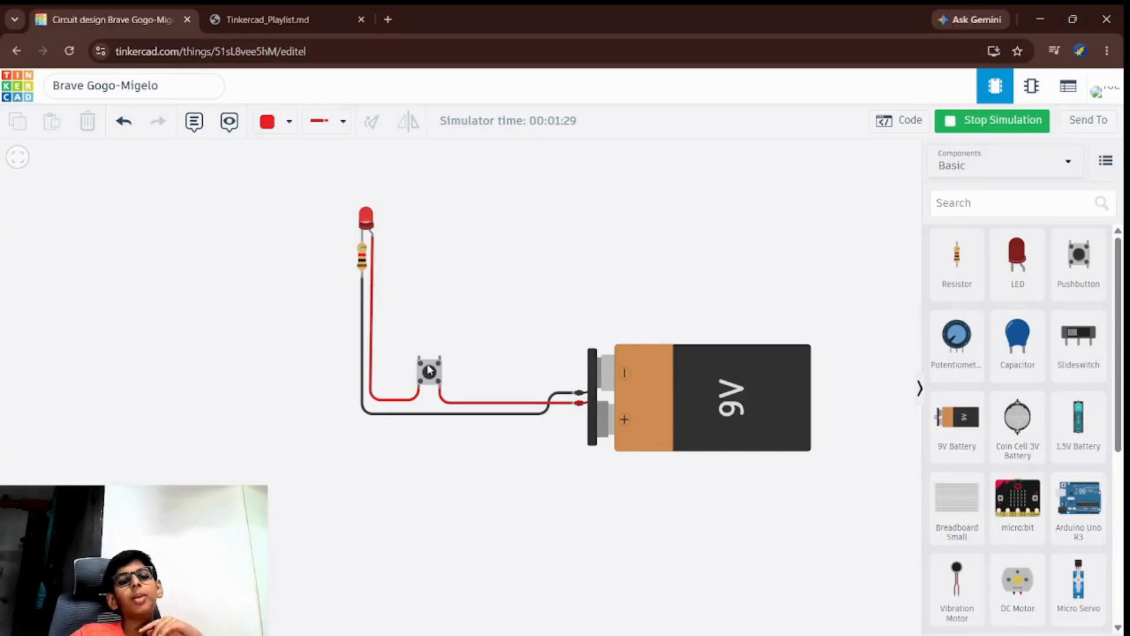
click(428, 370)
click(428, 371)
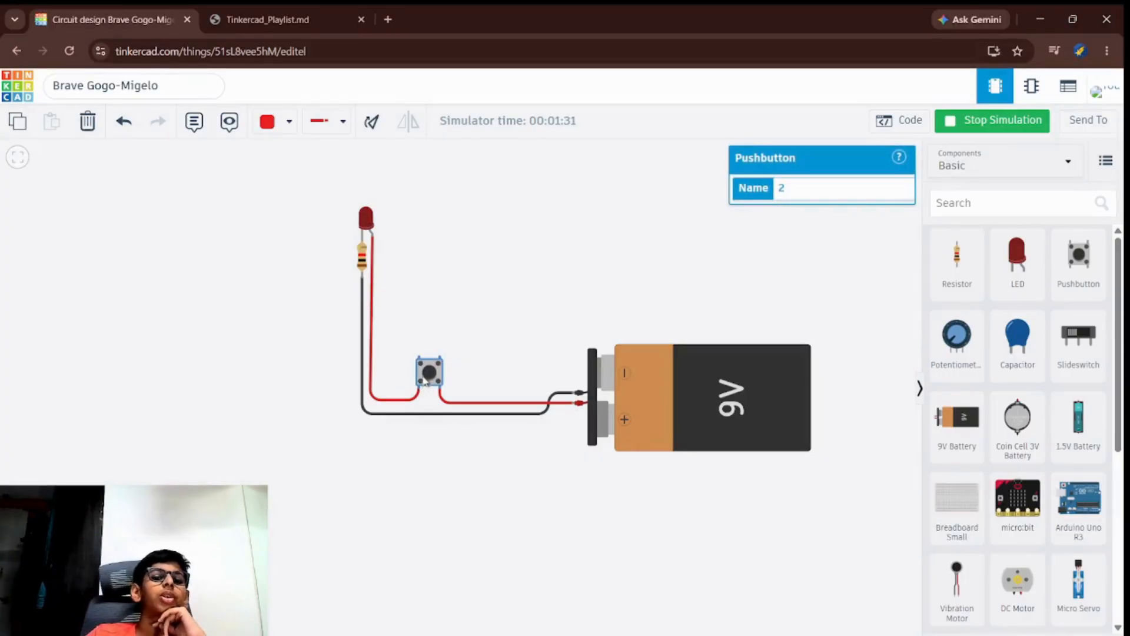
click(458, 326)
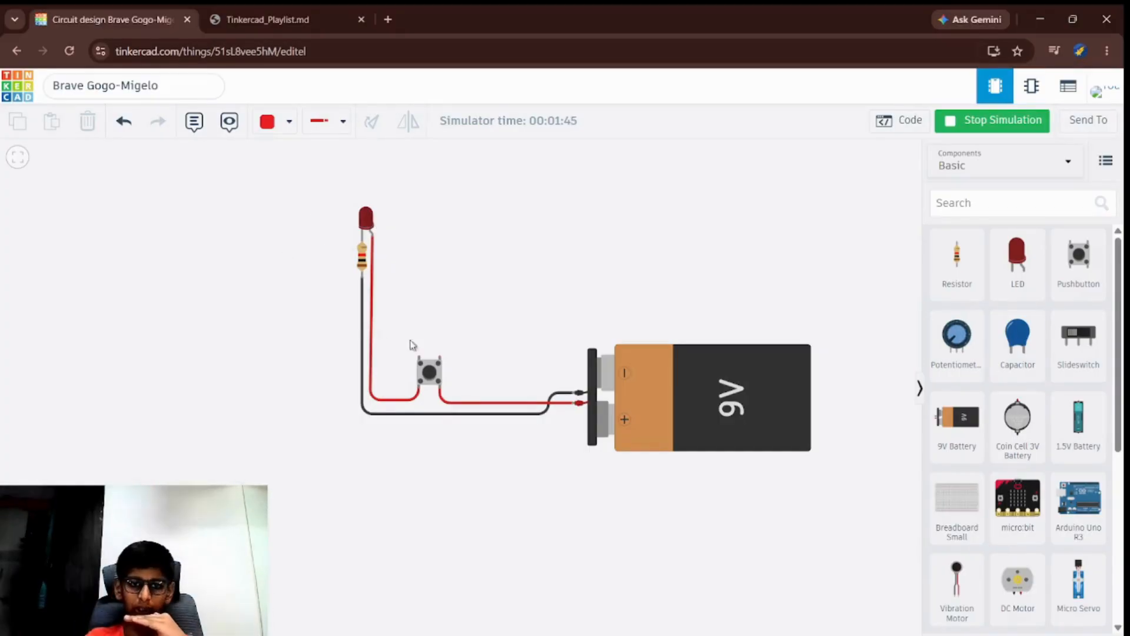
click(426, 375)
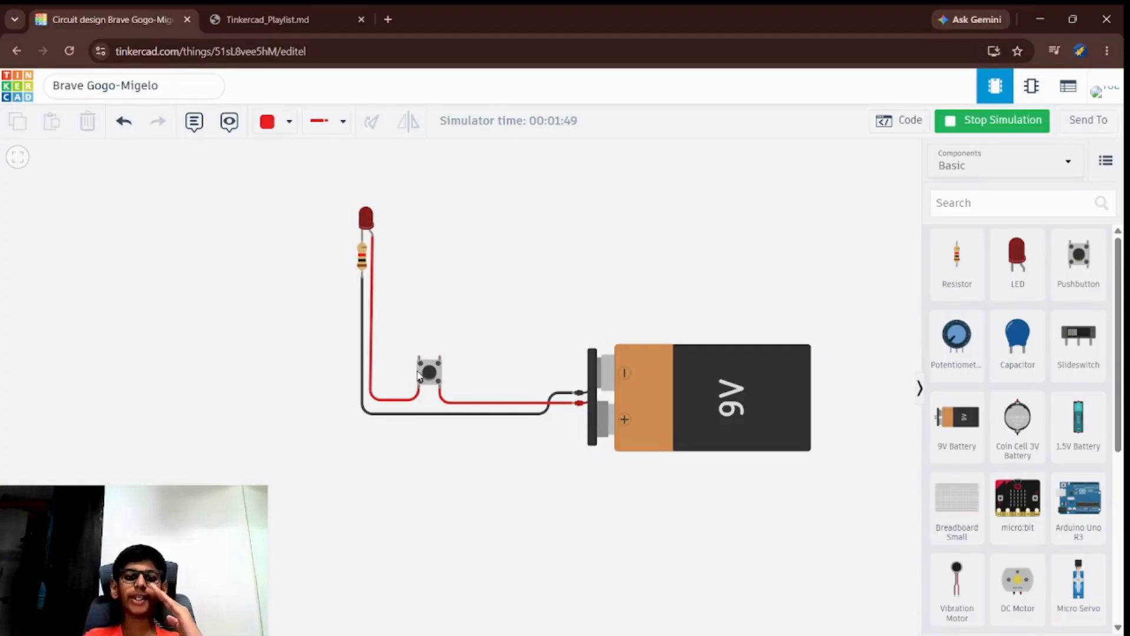
click(429, 376)
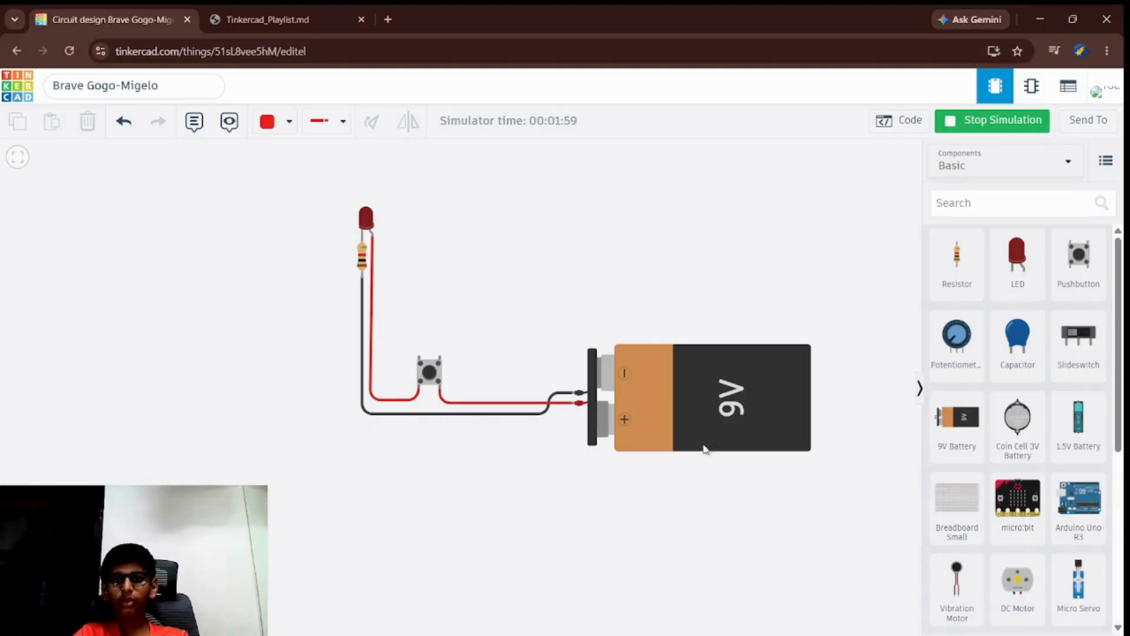
- Replace the 9V battery with a Coin Cell 3V Battery placed just below the loose end of the pushbutton's red wire
click(715, 408)
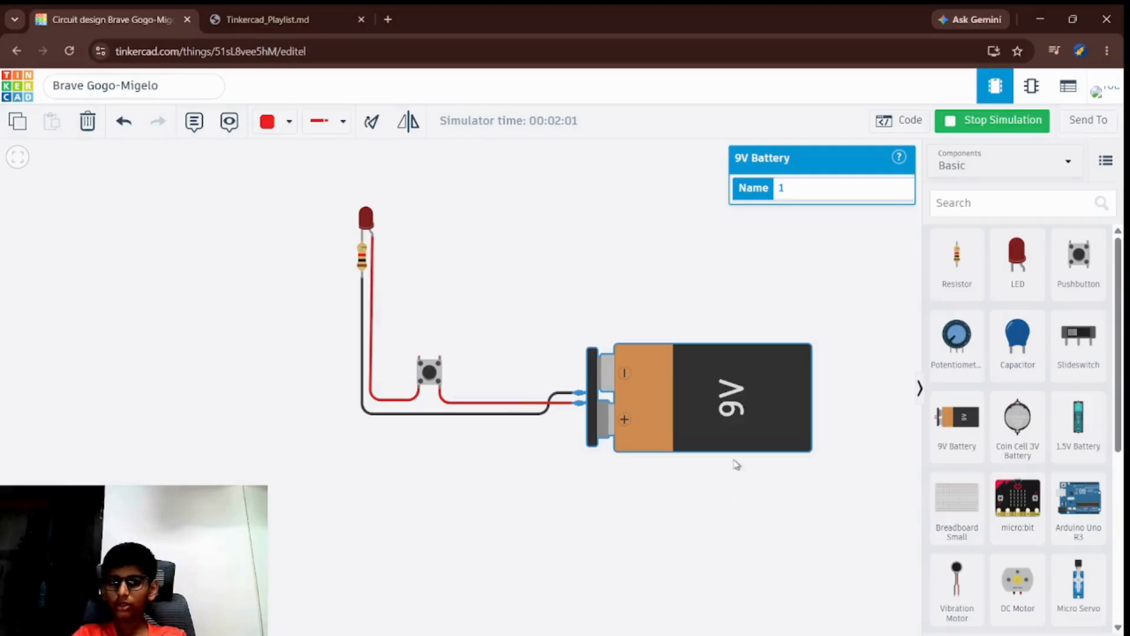
key(Delete)
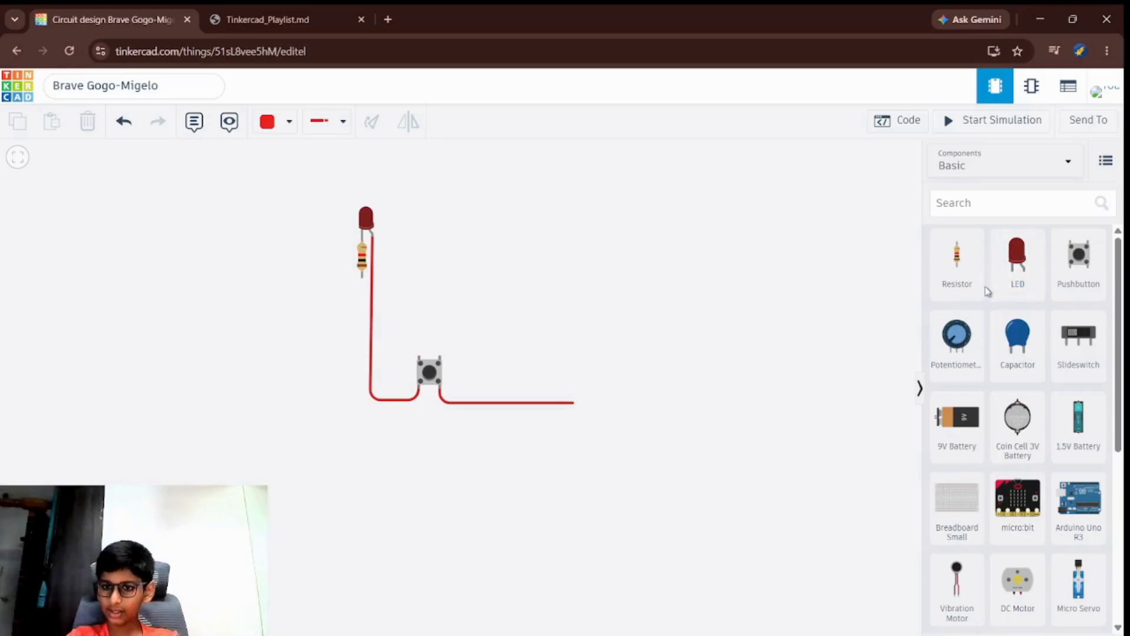
drag(1010, 432, 576, 468)
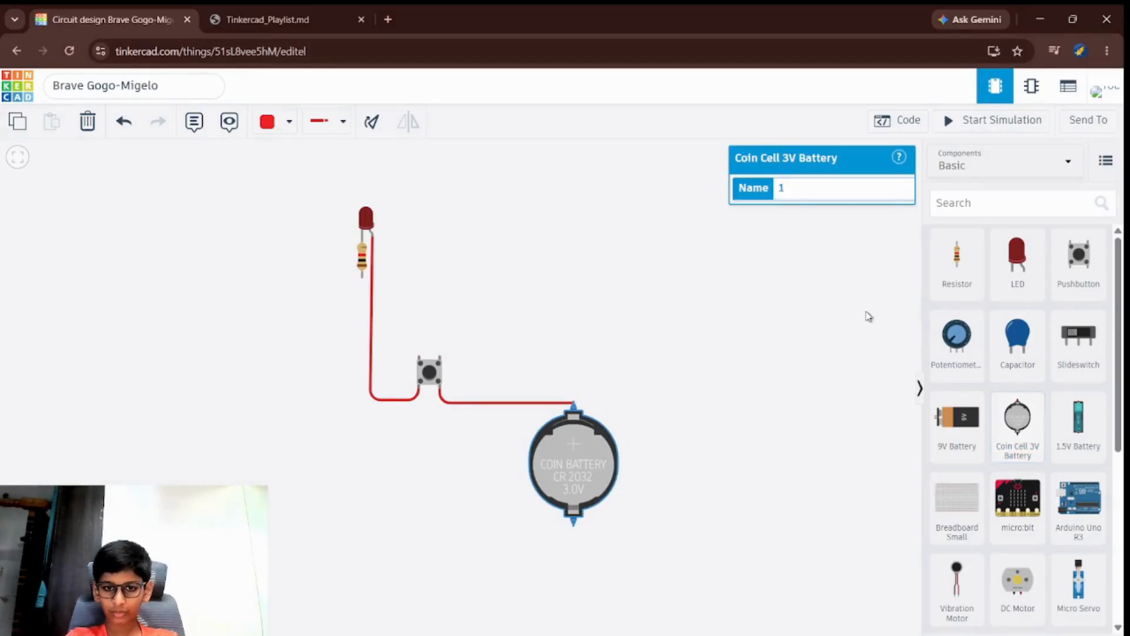
click(323, 456)
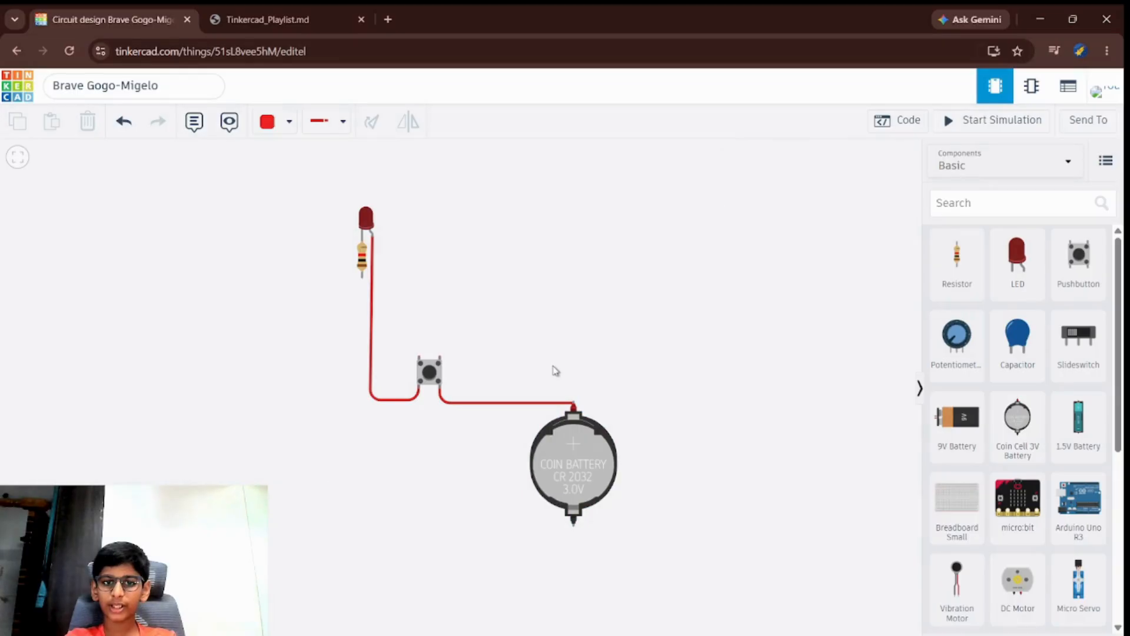
- Attach the loose end of the pushbutton's red wire to the coin cell's upper terminal
click(554, 404)
drag(572, 405, 571, 410)
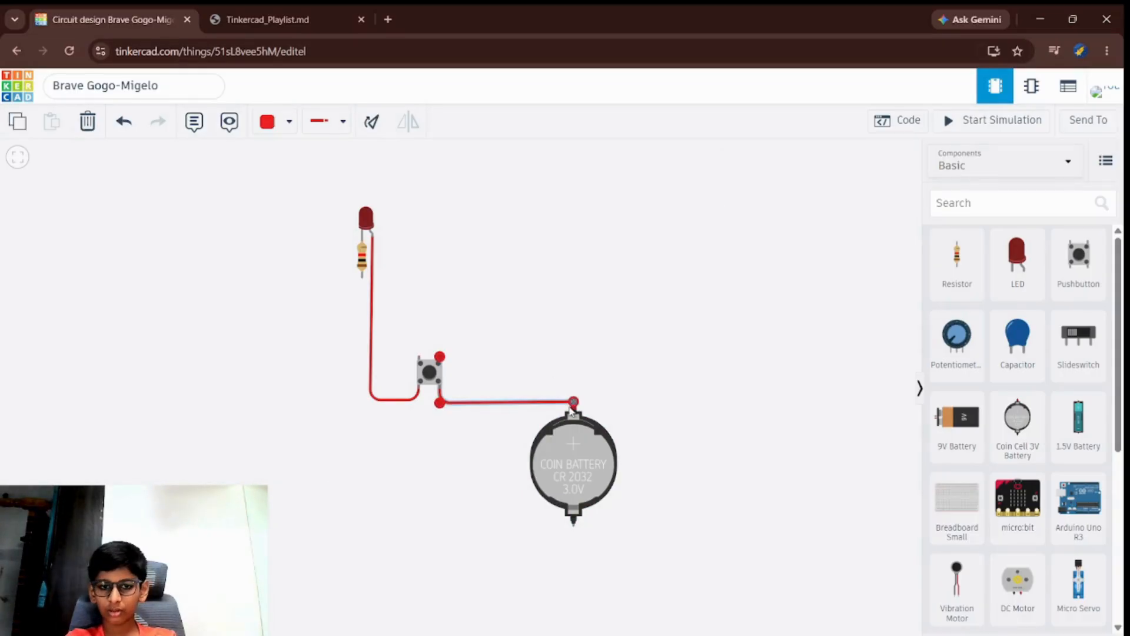
click(348, 434)
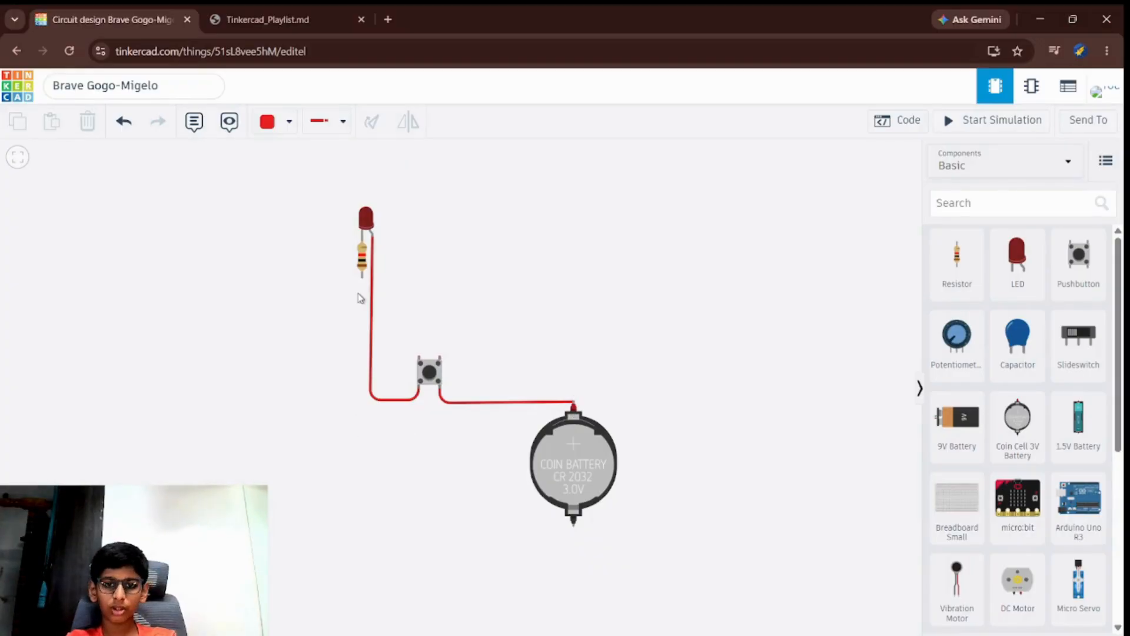
- Wire the resistor's lower leg to the coin cell's bottom terminal in red, with one bend below the resistor
click(362, 272)
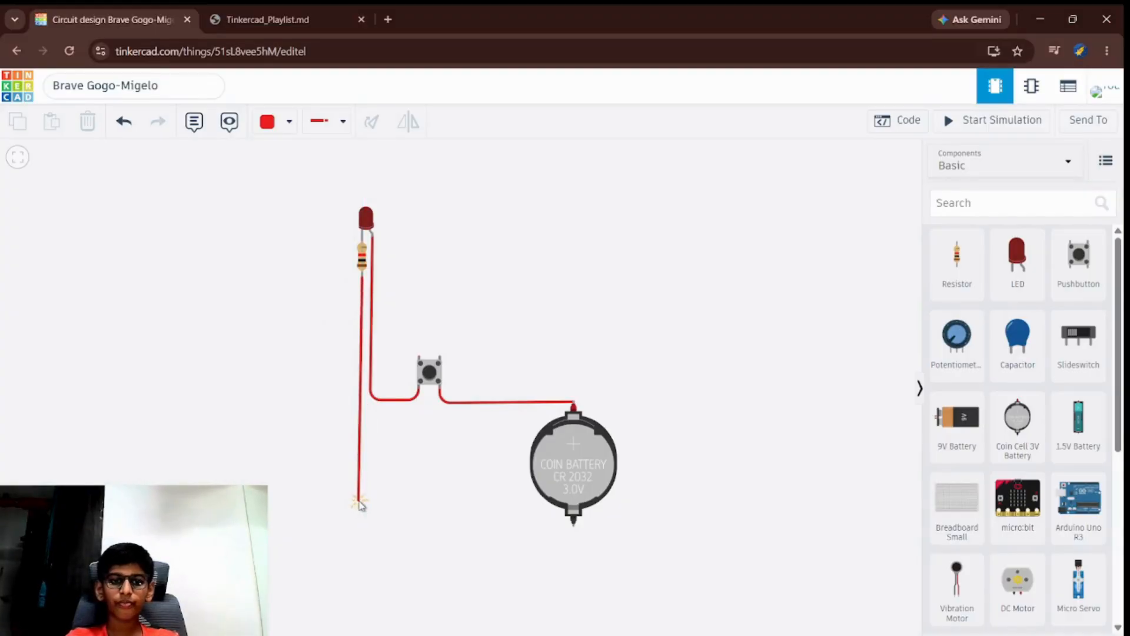
click(362, 500)
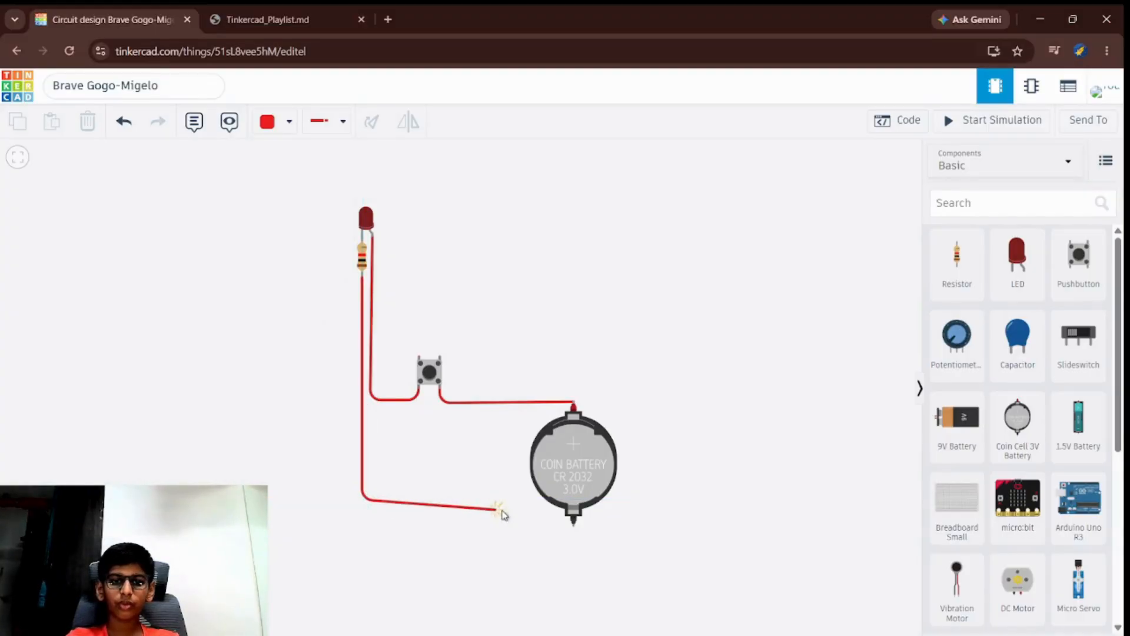
click(574, 525)
click(591, 527)
- Start the simulation and operate the pushbutton to test the LED on the 3V coin cell
click(981, 121)
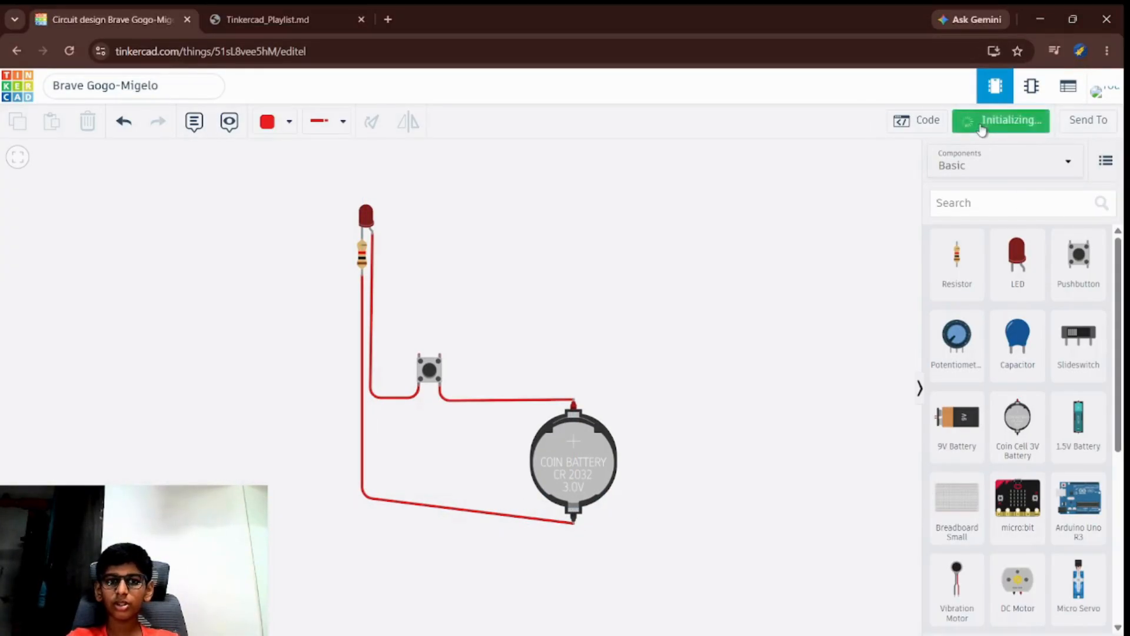
click(431, 372)
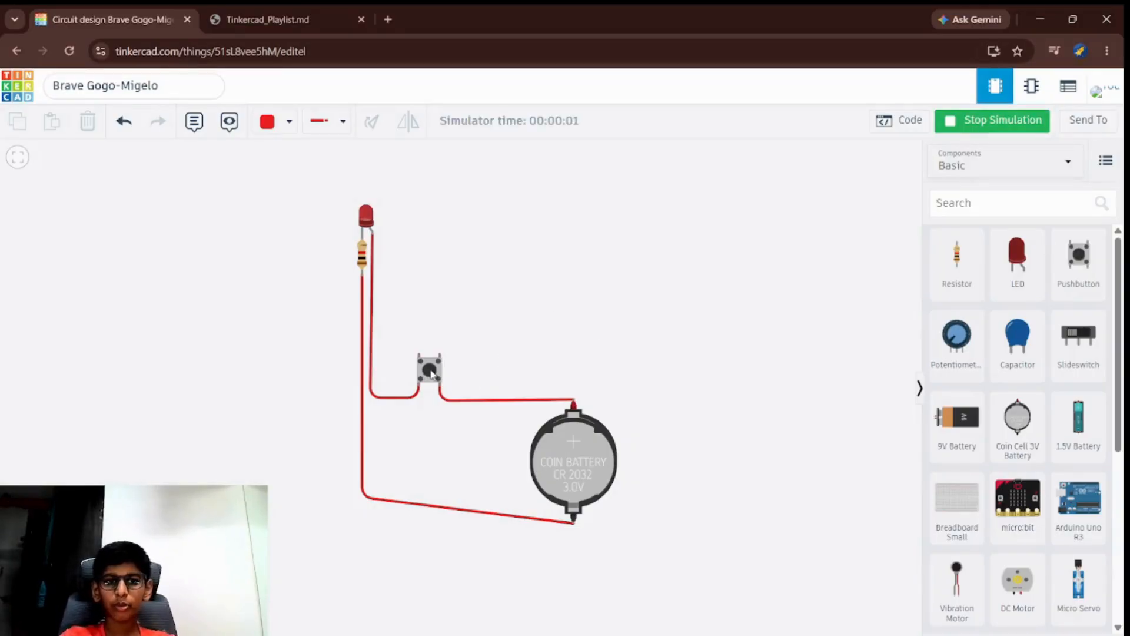
click(436, 373)
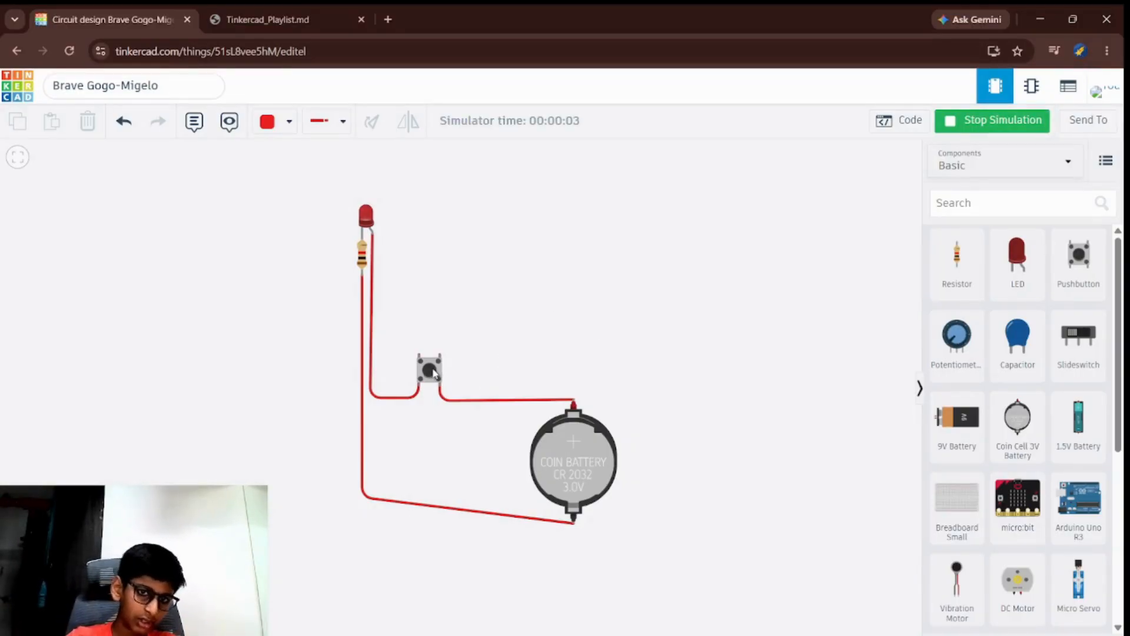
- Set the resistor's resistance to 250 Ω while the simulation runs
click(363, 259)
click(863, 214)
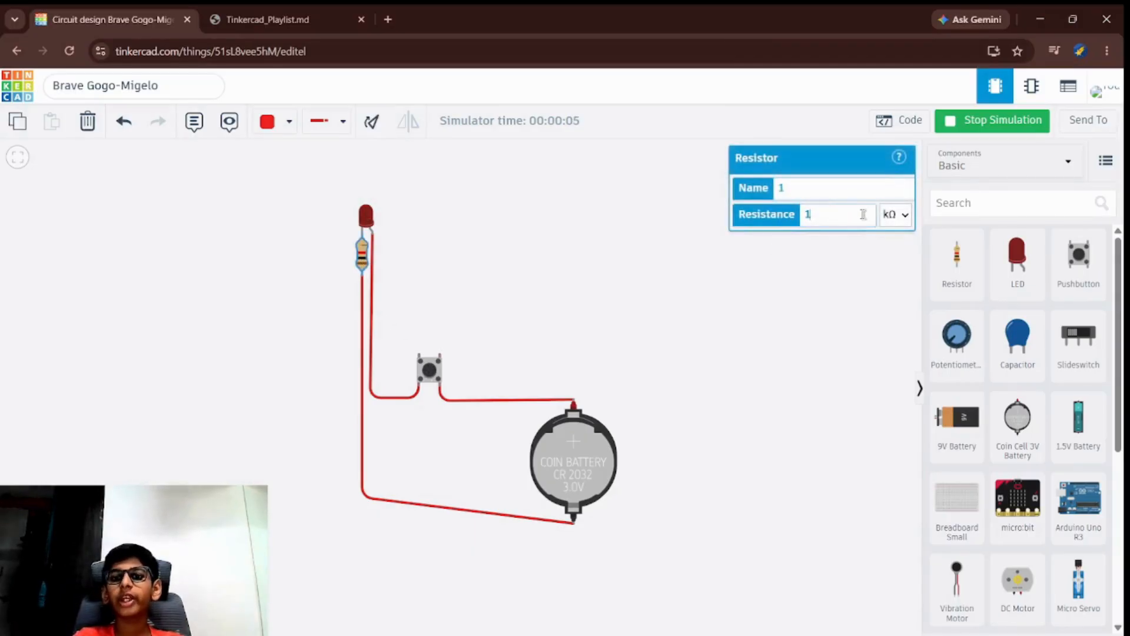
click(915, 221)
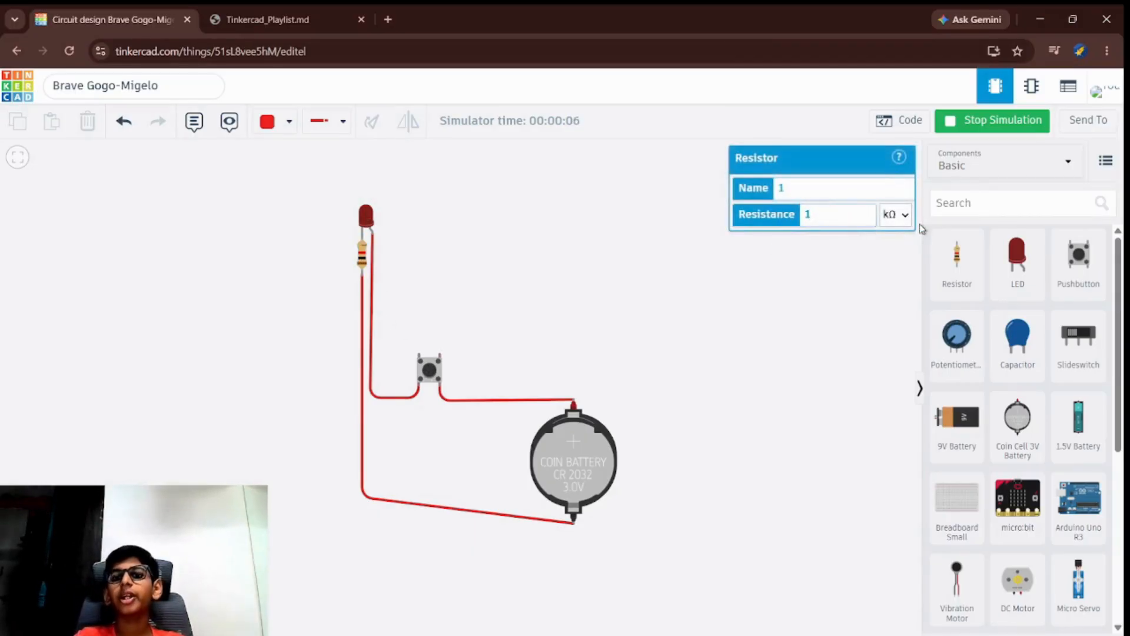
click(367, 220)
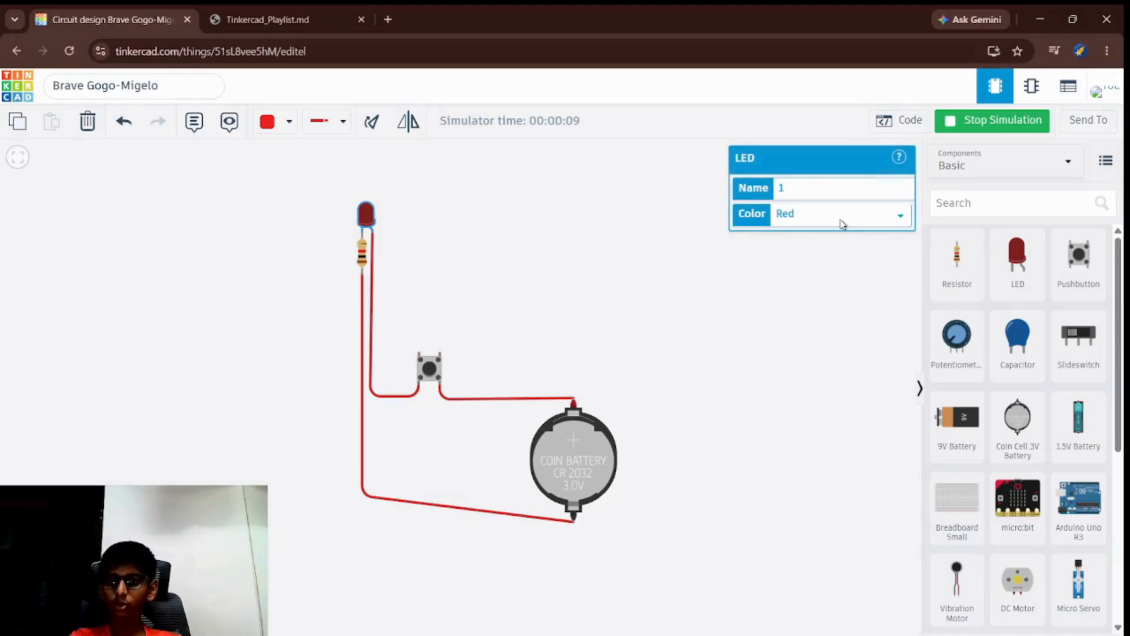
click(364, 262)
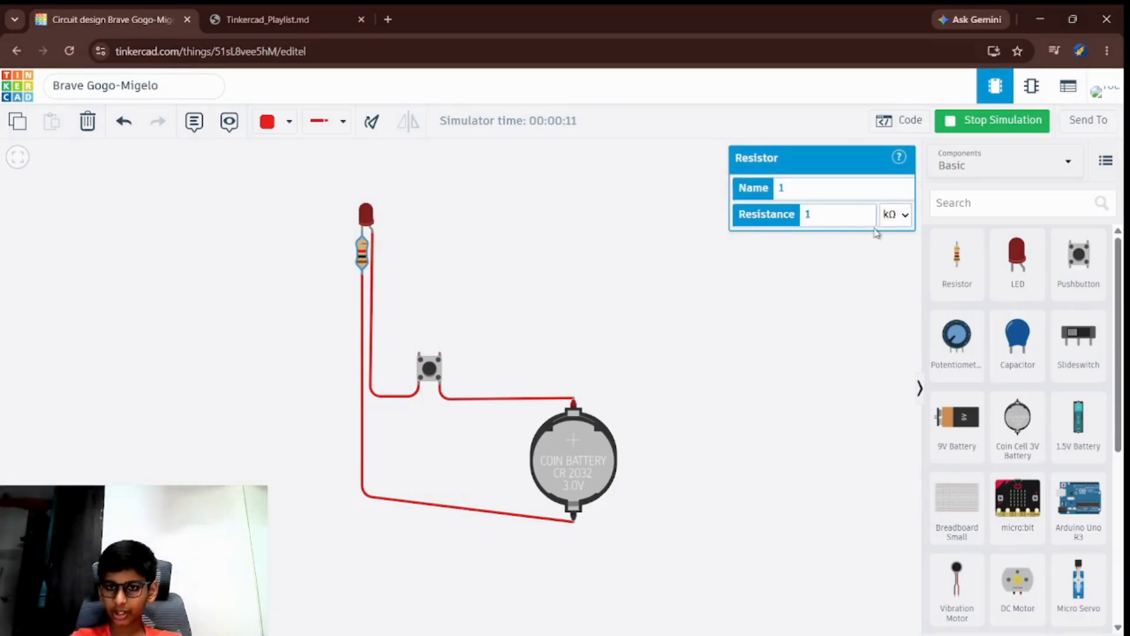
click(887, 318)
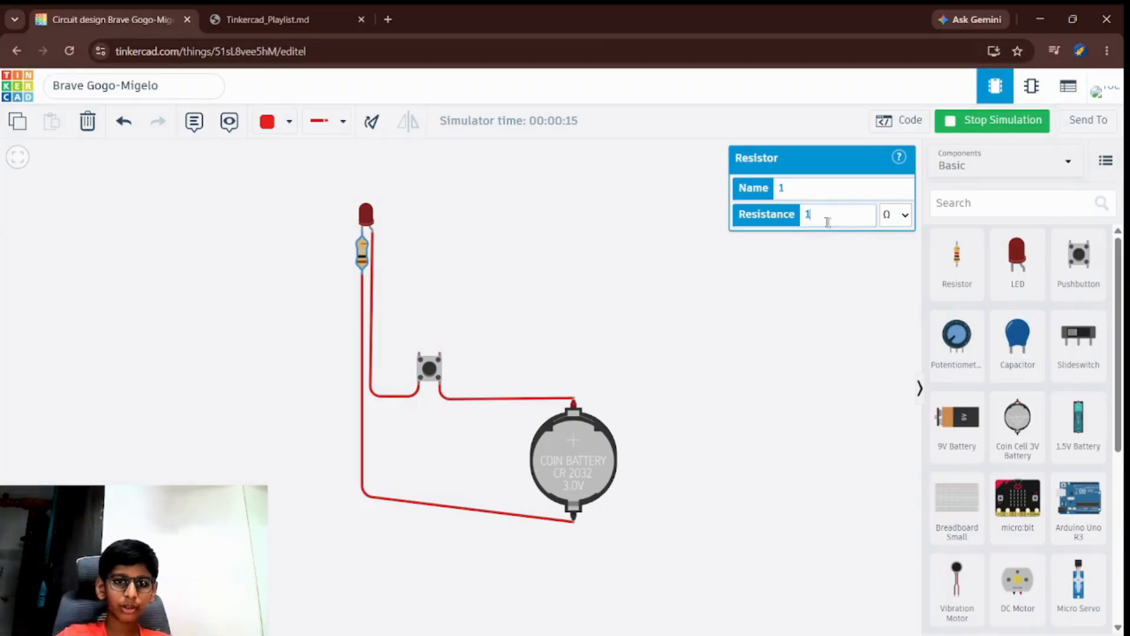
click(428, 369)
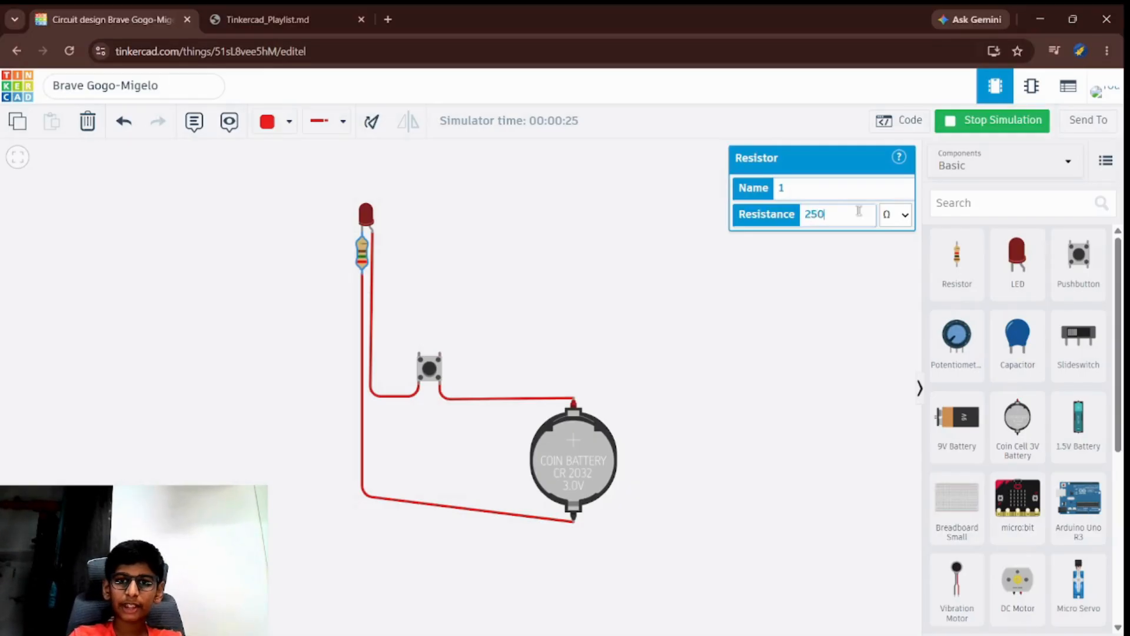
click(488, 269)
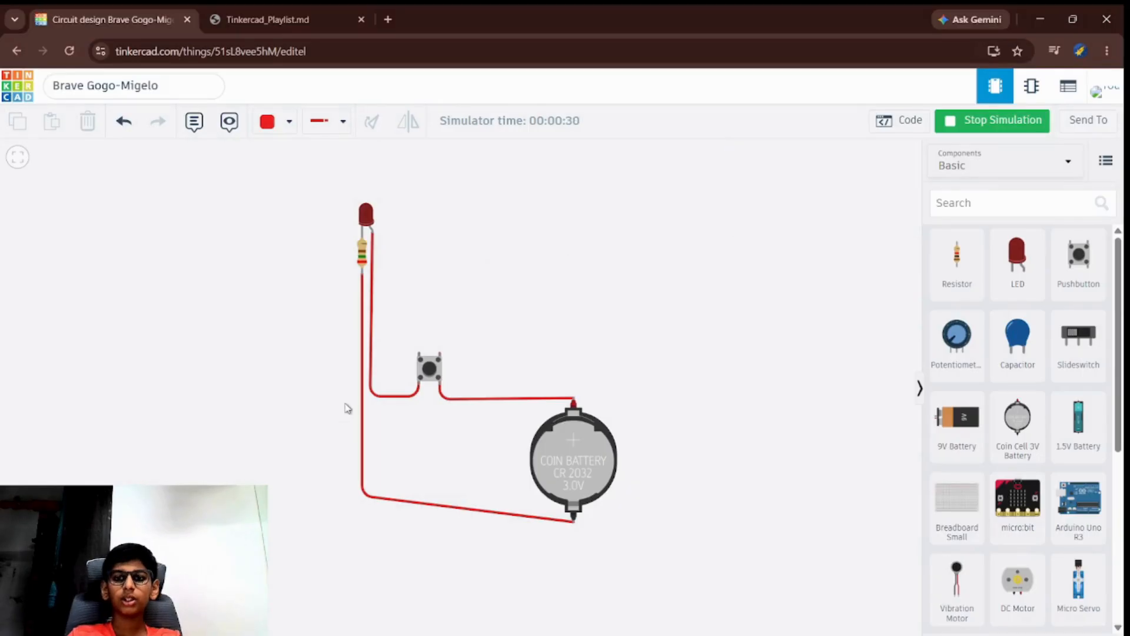
- Operate the pushbutton to test the LED with the 250 Ω resistor and stop the simulation
click(429, 373)
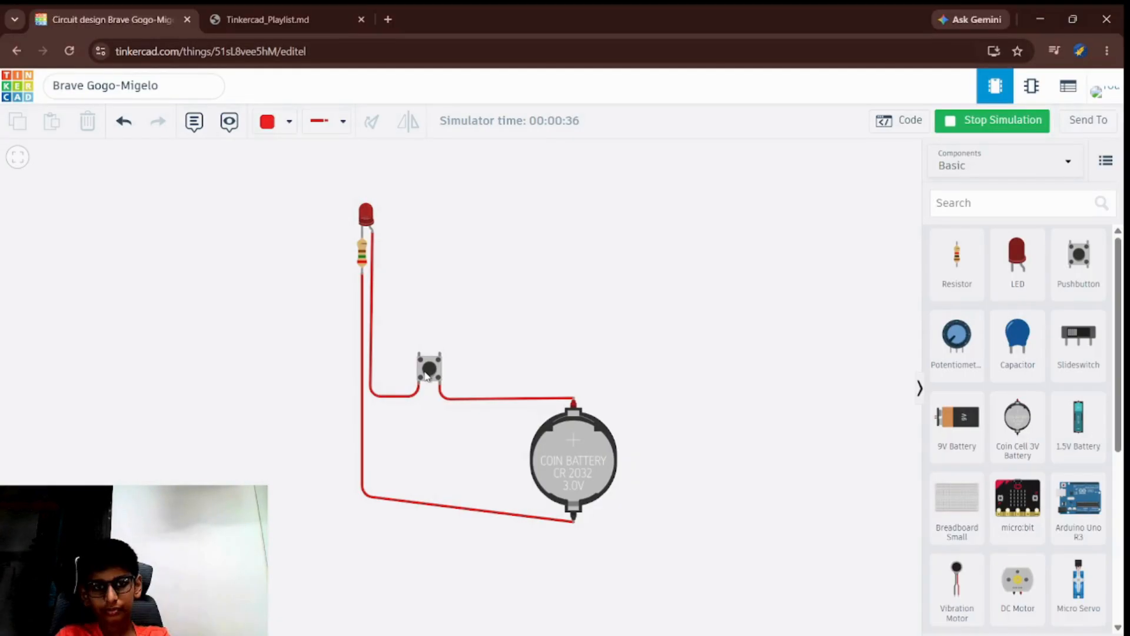
click(1019, 115)
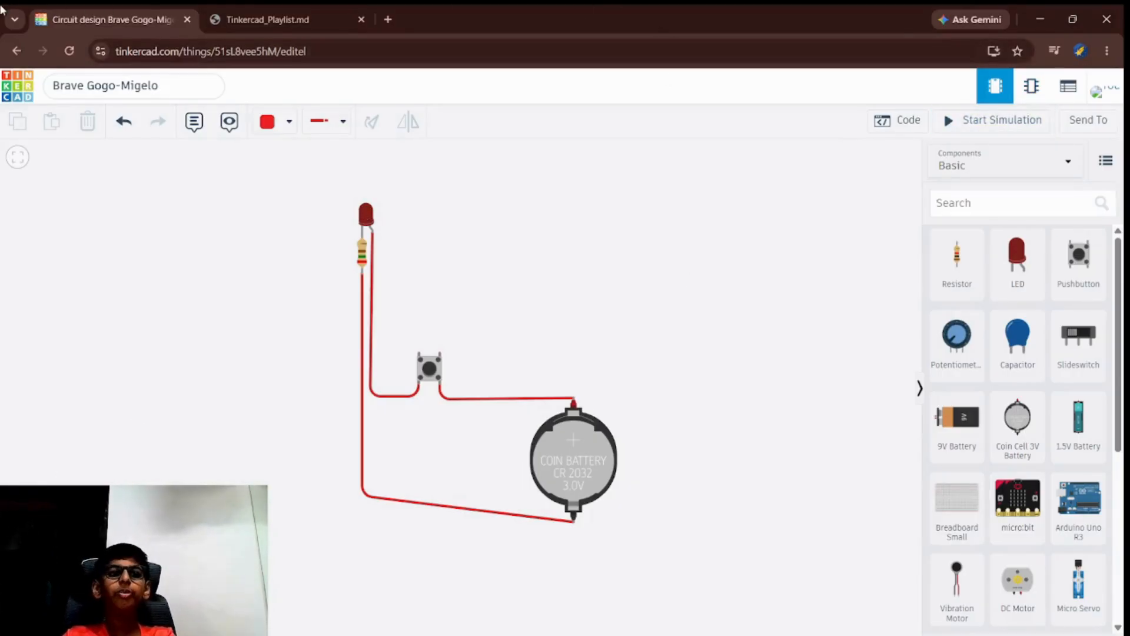